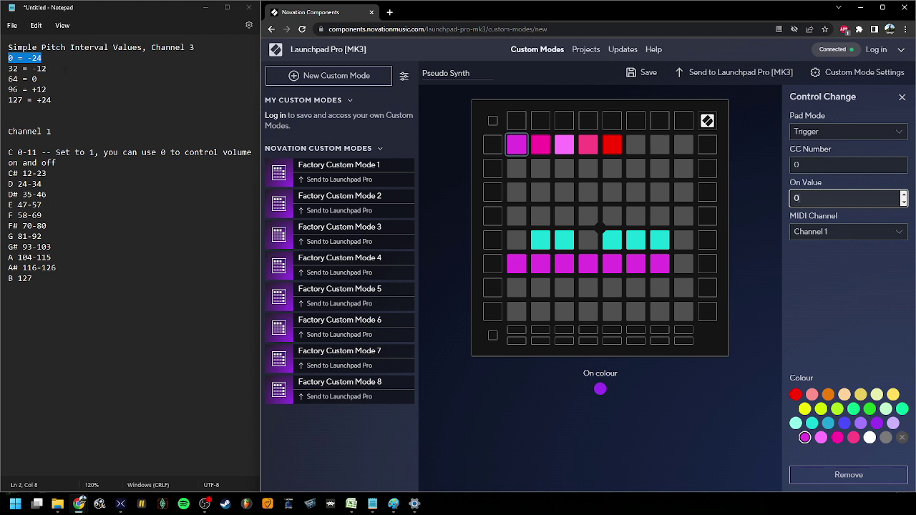
- Set the On Value of the second coloured pad in the upper pad row to 32, matching the -12 interval in the notes
{"action": "left_click", "coordinate": [542, 149]}
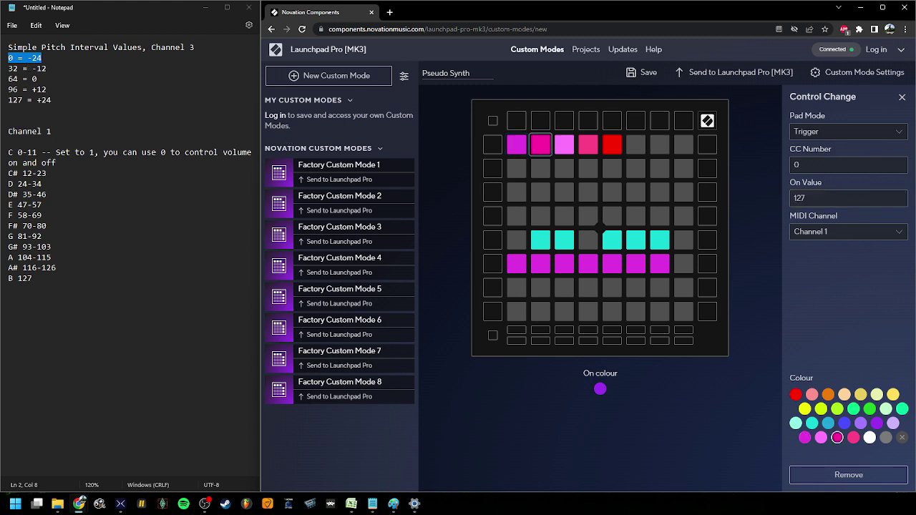
{"action": "left_click_drag", "start_coordinate": [9, 68], "coordinate": [47, 68]}
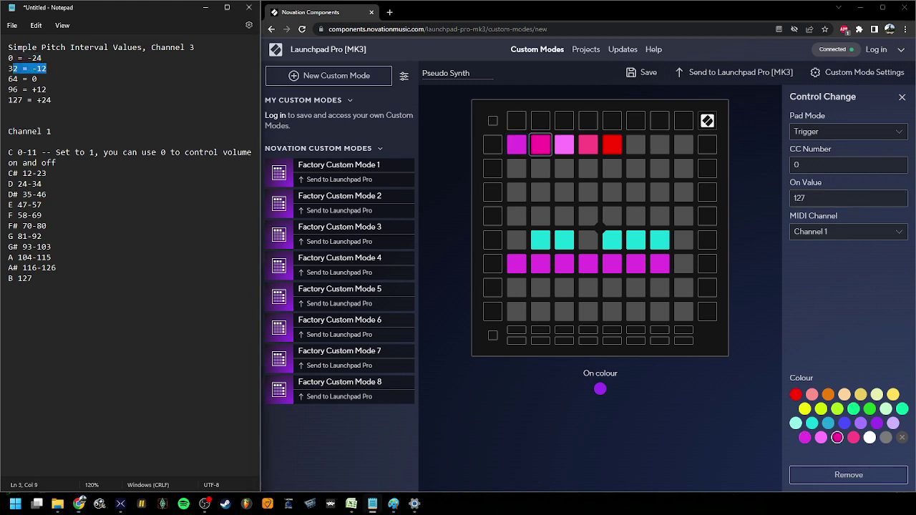
{"action": "double_click", "coordinate": [799, 196]}
{"action": "type", "text": "32"}
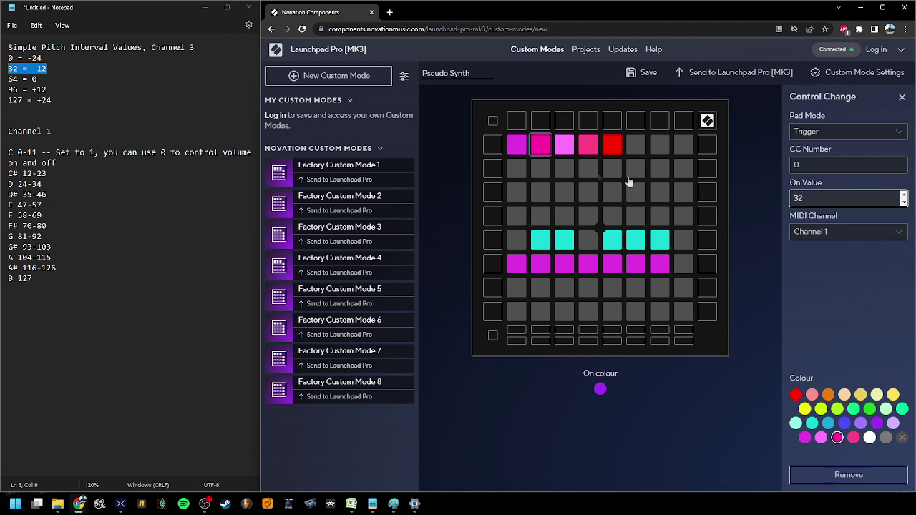
- Change the pad mode of the third and fourth coloured pads in the upper row to Trigger
{"action": "left_click", "coordinate": [563, 147]}
{"action": "left_click", "coordinate": [847, 132]}
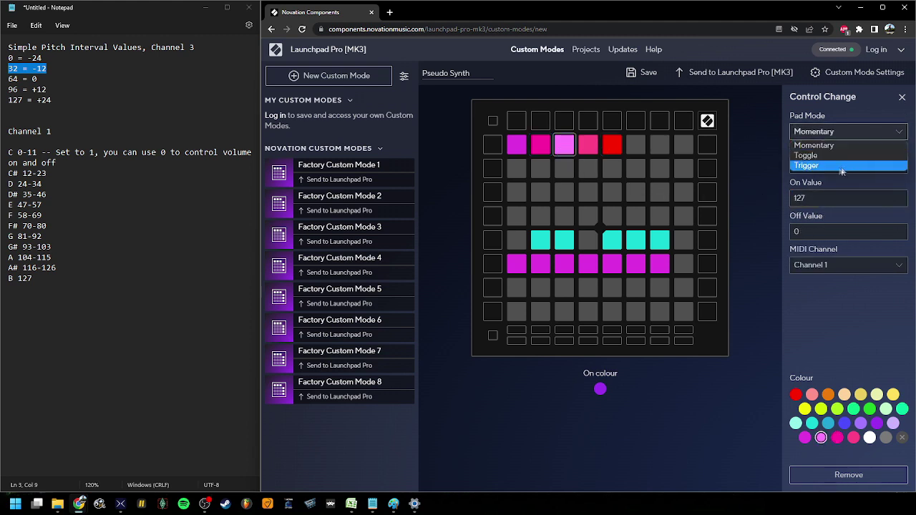
{"action": "left_click", "coordinate": [842, 165]}
{"action": "left_click", "coordinate": [588, 146]}
{"action": "left_click", "coordinate": [855, 132]}
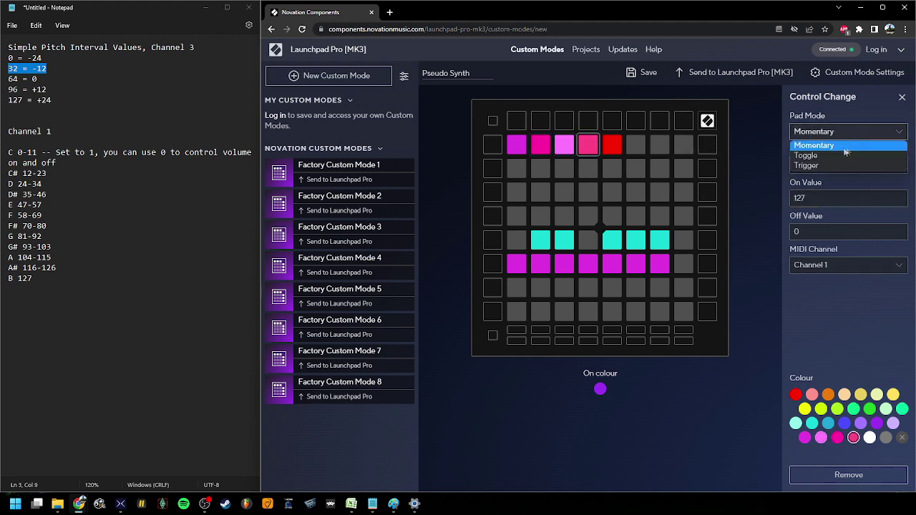
{"action": "left_click", "coordinate": [842, 165]}
- Set the On Value of the third coloured pad in the upper row to 64, the 0 interval in the notes
{"action": "left_click", "coordinate": [564, 144]}
{"action": "mouse_move", "coordinate": [22, 79]}
{"action": "left_mouse_down"}
{"action": "mouse_move", "coordinate": [38, 79]}
{"action": "mouse_move", "coordinate": [8, 79]}
{"action": "left_mouse_up"}
{"action": "left_click_drag", "start_coordinate": [829, 198], "coordinate": [745, 199]}
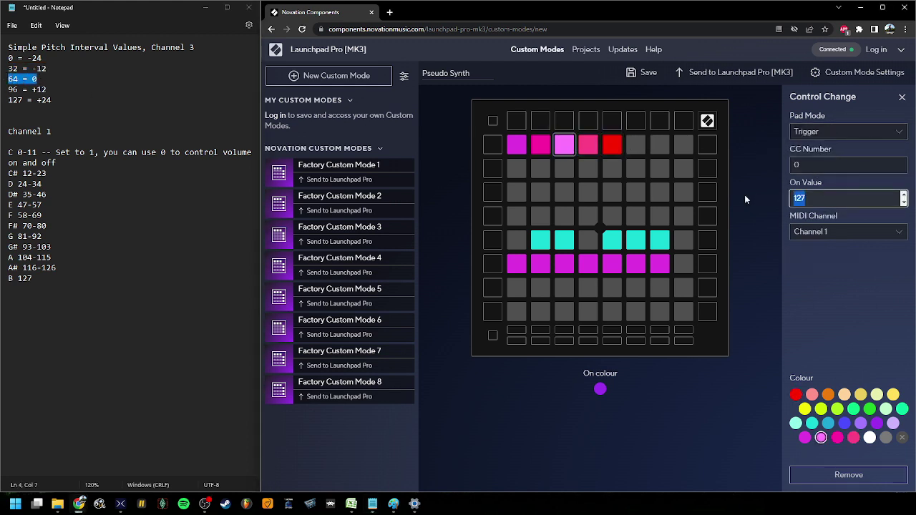
{"action": "type", "text": "64"}
- Set the fourth coloured pad's On Value to 96 and check the On Value of the red pad
{"action": "left_click", "coordinate": [591, 147]}
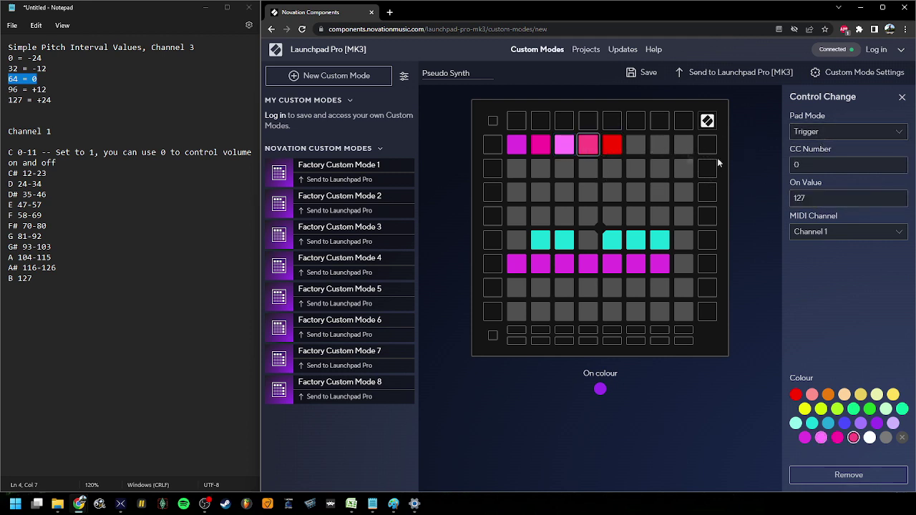
{"action": "double_click", "coordinate": [814, 198]}
{"action": "type", "text": "96"}
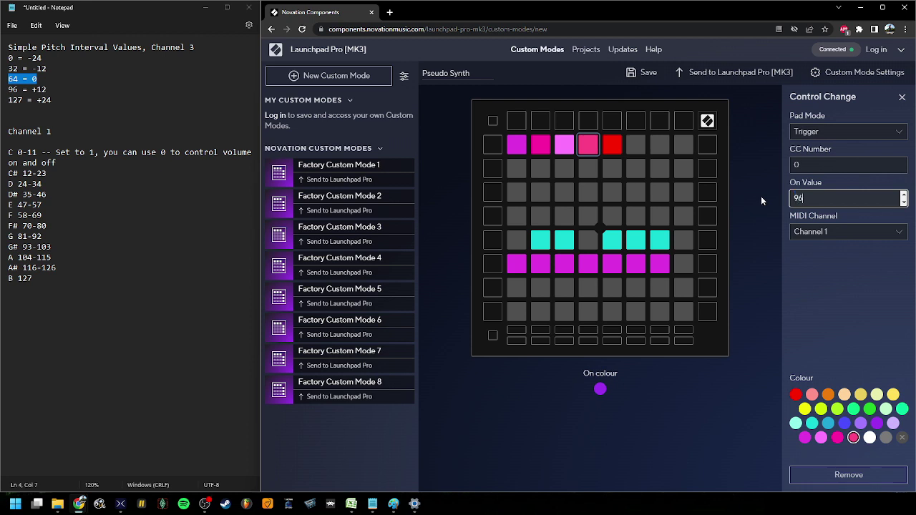
{"action": "left_click", "coordinate": [612, 145]}
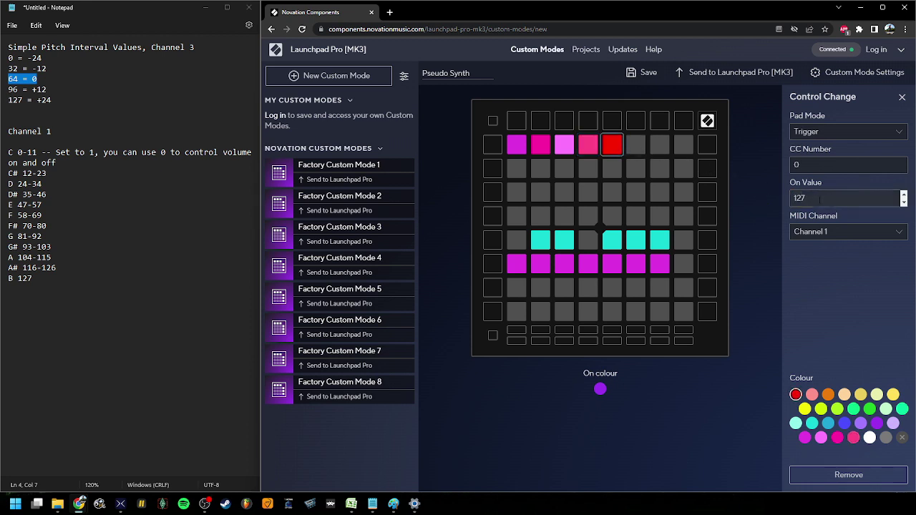
{"action": "left_click_drag", "start_coordinate": [820, 200], "coordinate": [784, 201]}
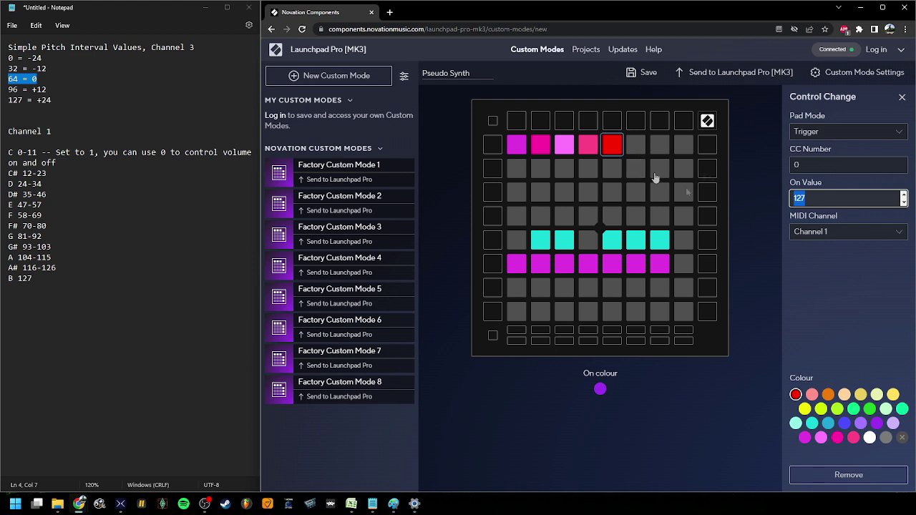
- Assign all five coloured pads in the upper row together to MIDI Channel 3, as given in the notes
{"action": "left_click_drag", "start_coordinate": [648, 162], "coordinate": [504, 146]}
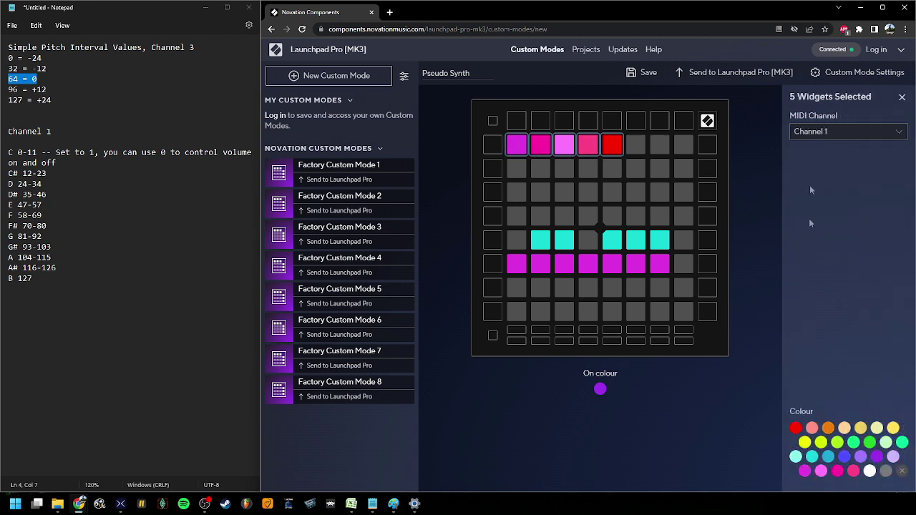
{"action": "left_click", "coordinate": [816, 131]}
{"action": "left_click", "coordinate": [816, 174]}
- Check the MIDI channel of the twelve note pads and send the layout to the Launchpad Pro, overwriting custom mode 6
{"action": "left_click_drag", "start_coordinate": [683, 284], "coordinate": [488, 238]}
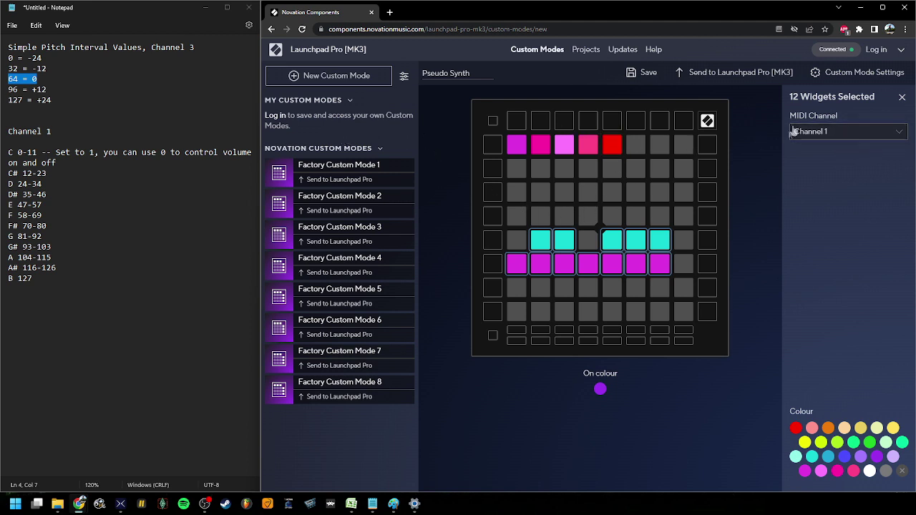
{"action": "left_click", "coordinate": [731, 74]}
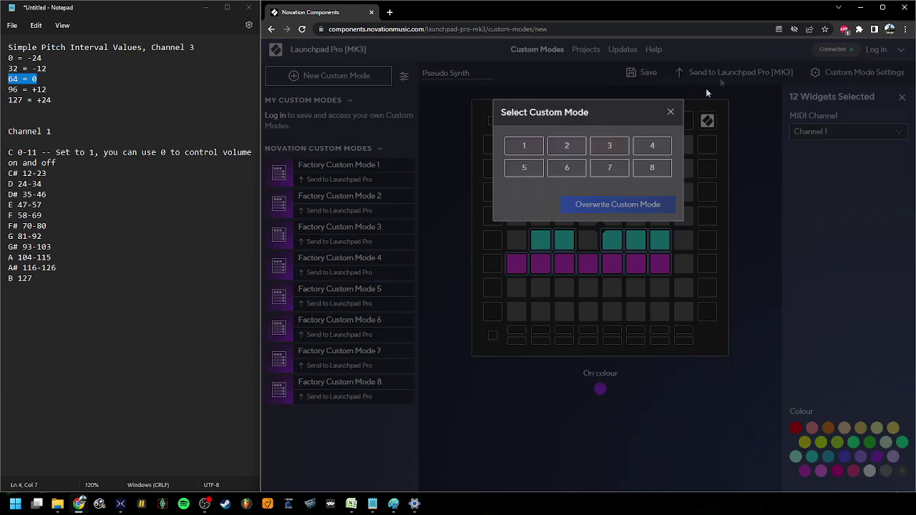
{"action": "left_click", "coordinate": [562, 172]}
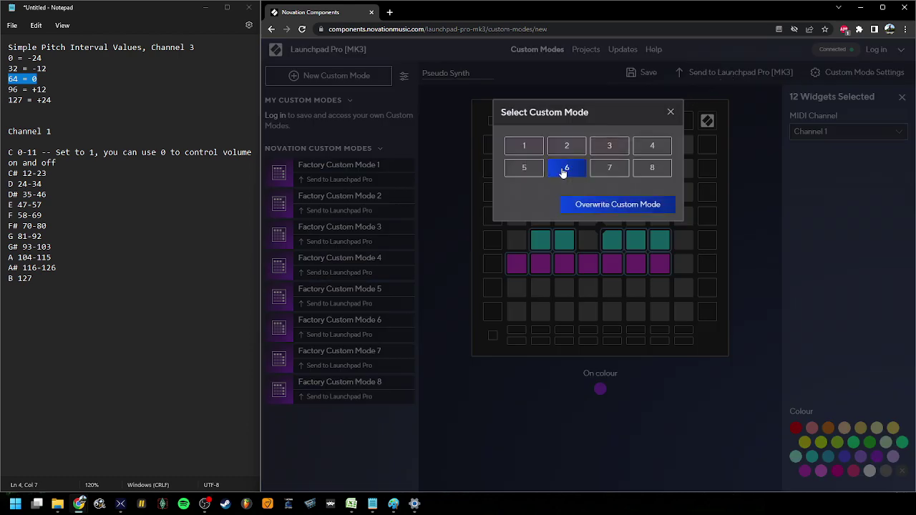
{"action": "left_click", "coordinate": [618, 205]}
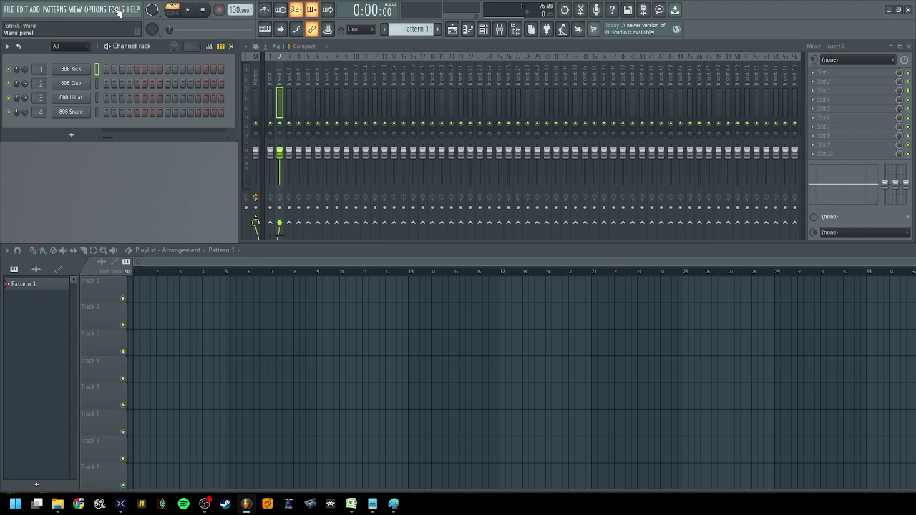
- In FL Studio, review the MIDI settings for the LPProMK3 MIDI input and the Line 6 Helix output
{"action": "left_click", "coordinate": [116, 11]}
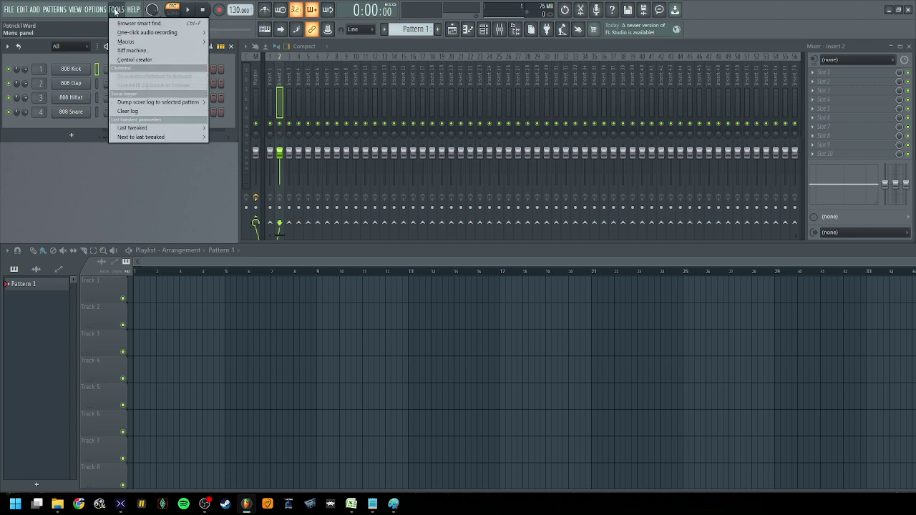
{"action": "mouse_move", "coordinate": [96, 9]}
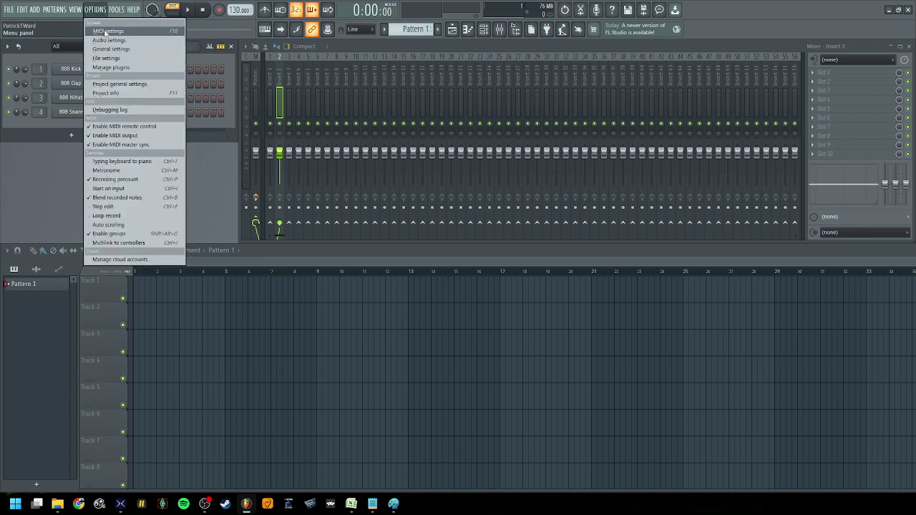
{"action": "left_click", "coordinate": [107, 31]}
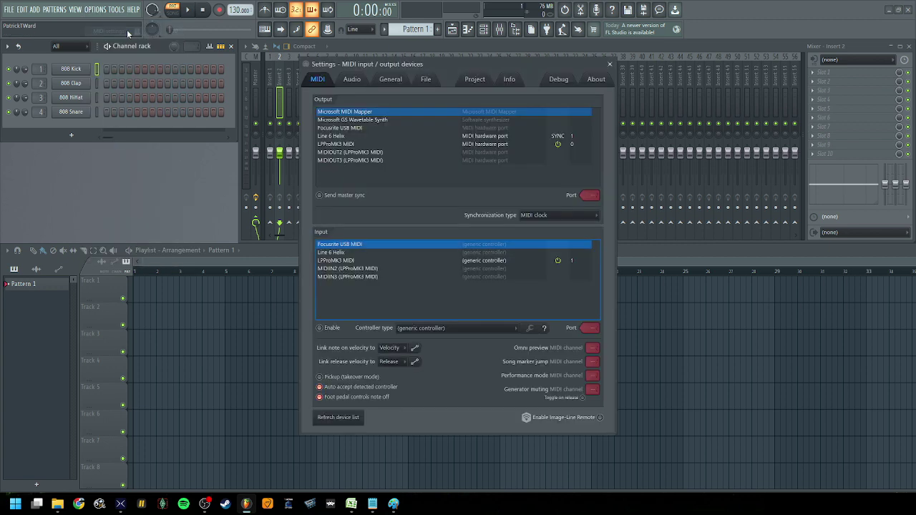
{"action": "left_click", "coordinate": [331, 261]}
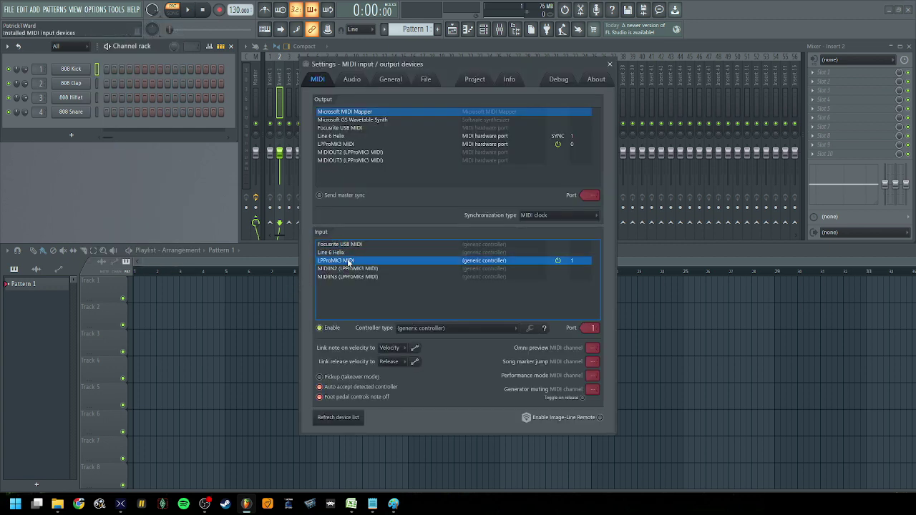
{"action": "left_click", "coordinate": [342, 137]}
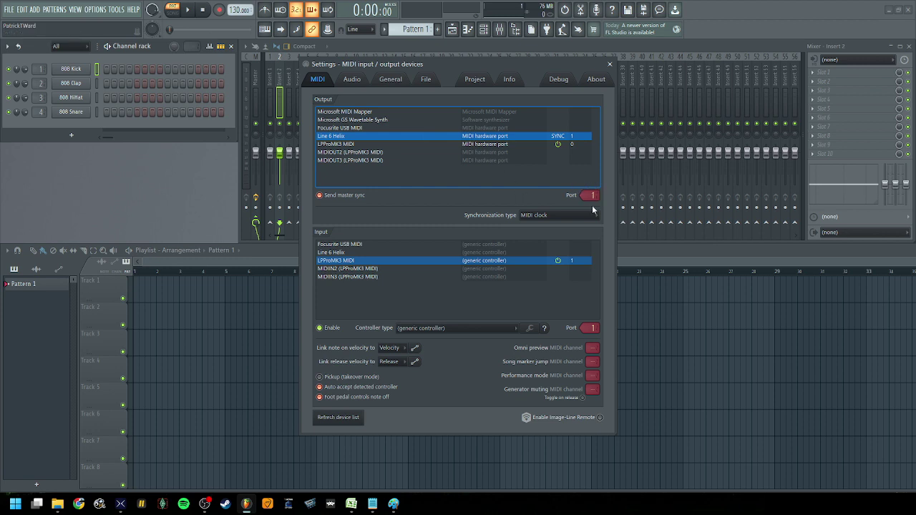
{"action": "left_click", "coordinate": [610, 65]}
- Add a MIDI Out channel to the channel rack and move its window clear of the rack
{"action": "left_click", "coordinate": [71, 135]}
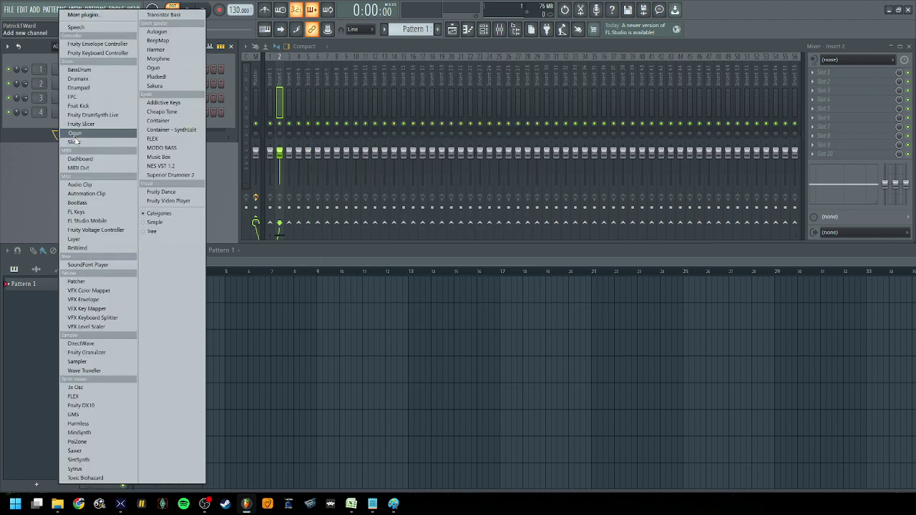
{"action": "left_click", "coordinate": [103, 167]}
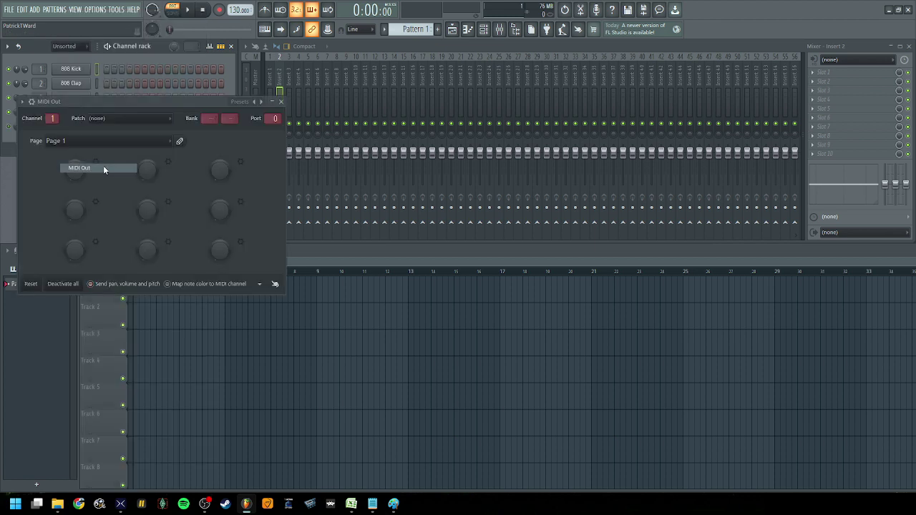
{"action": "left_click_drag", "start_coordinate": [143, 95], "coordinate": [446, 106]}
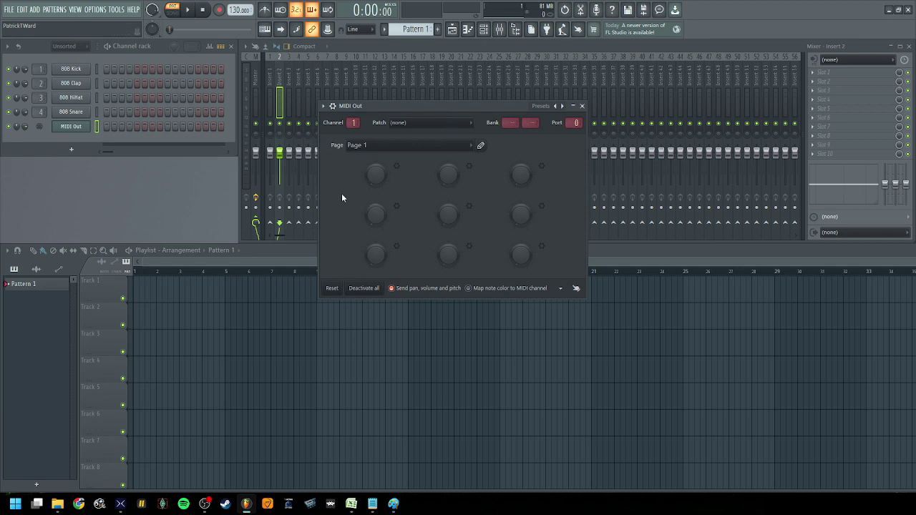
- Link the first MIDI Out knob to controller 0 on port 1, channel 1, and open the knob's configuration
{"action": "right_click", "coordinate": [378, 176]}
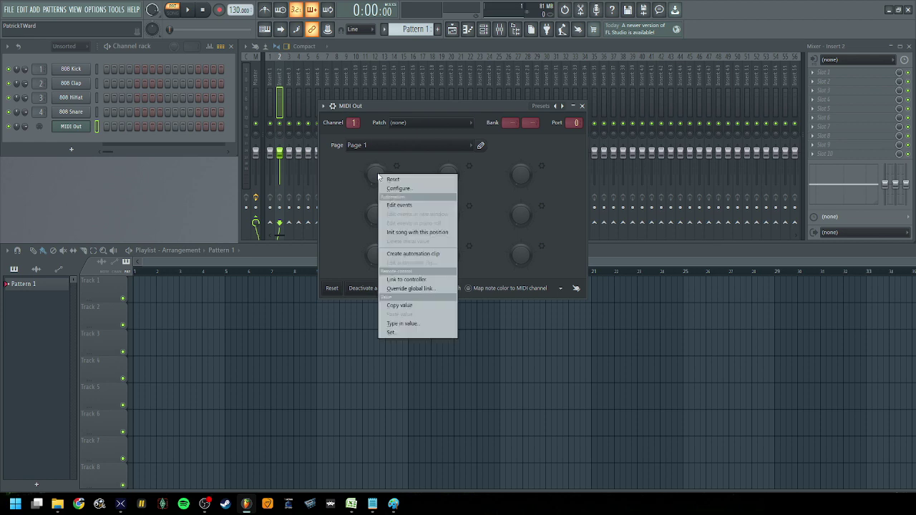
{"action": "left_click", "coordinate": [416, 279]}
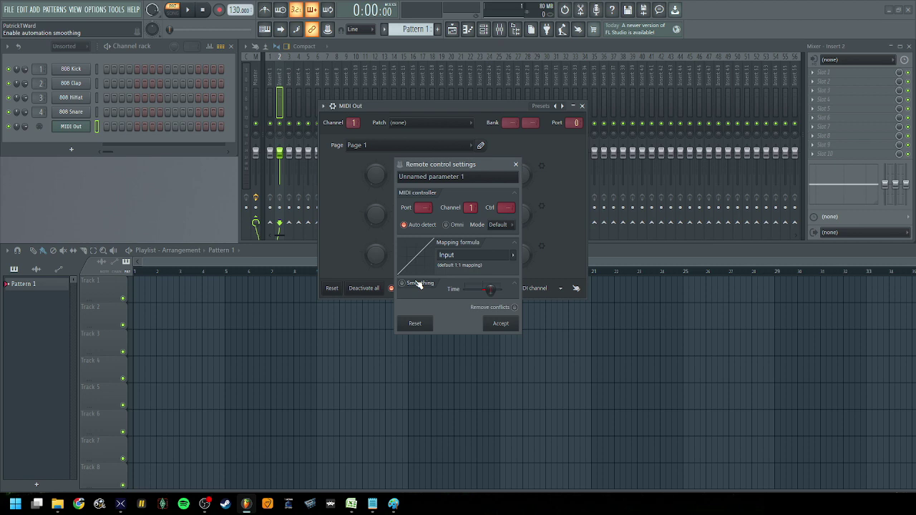
{"action": "key", "text": "Escape"}
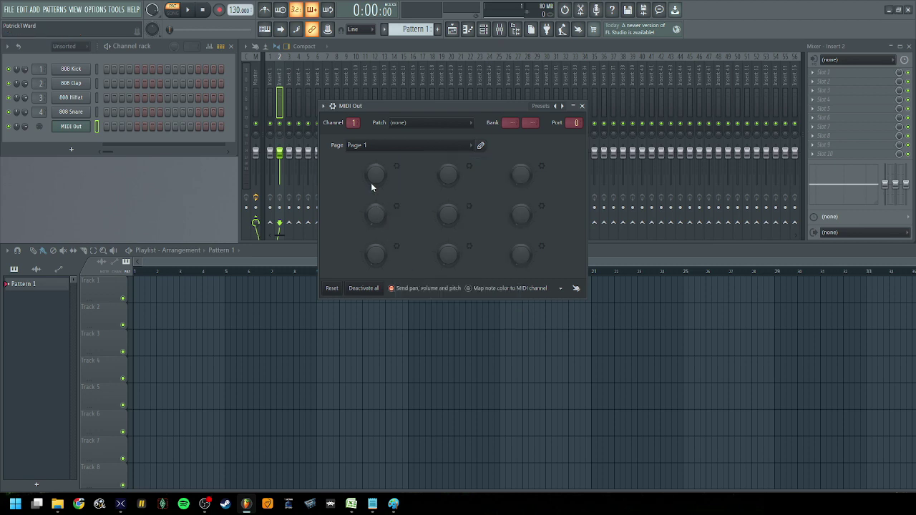
{"action": "right_click", "coordinate": [368, 180]}
{"action": "left_click", "coordinate": [416, 286]}
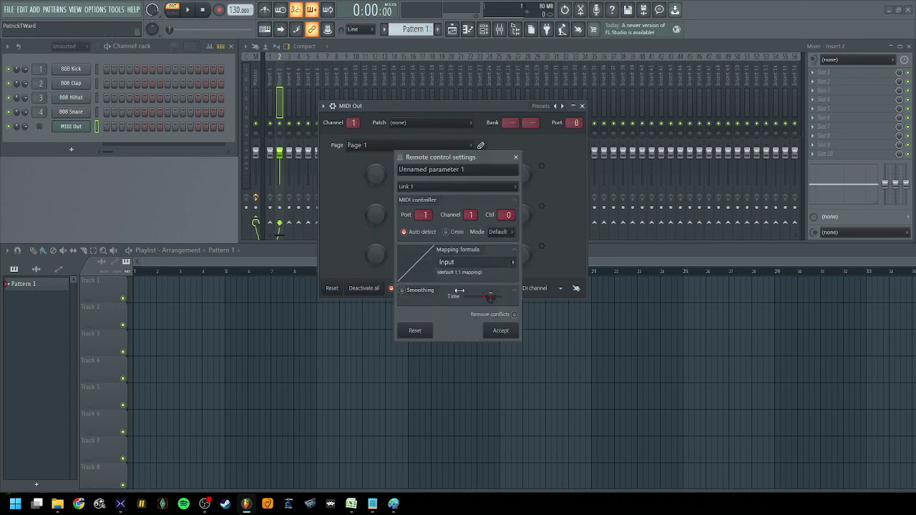
{"action": "left_click", "coordinate": [501, 331]}
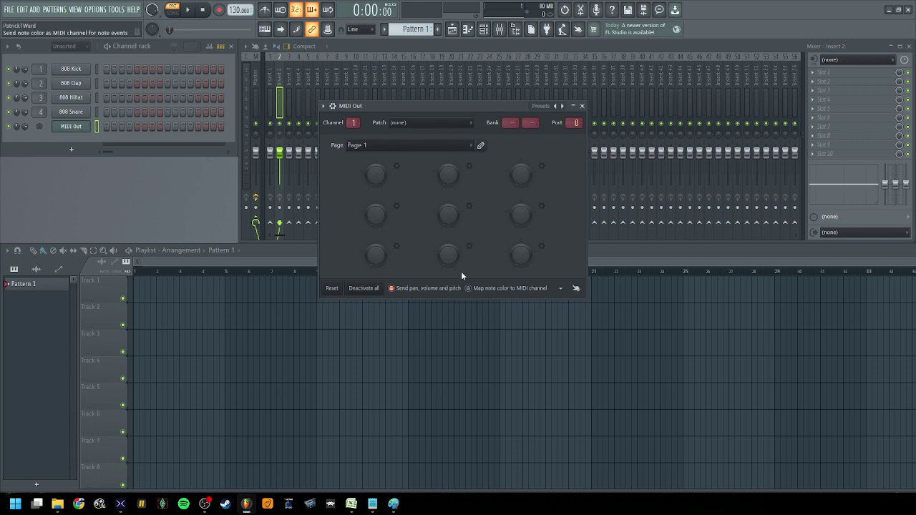
{"action": "right_click", "coordinate": [372, 174]}
{"action": "left_click", "coordinate": [404, 188]}
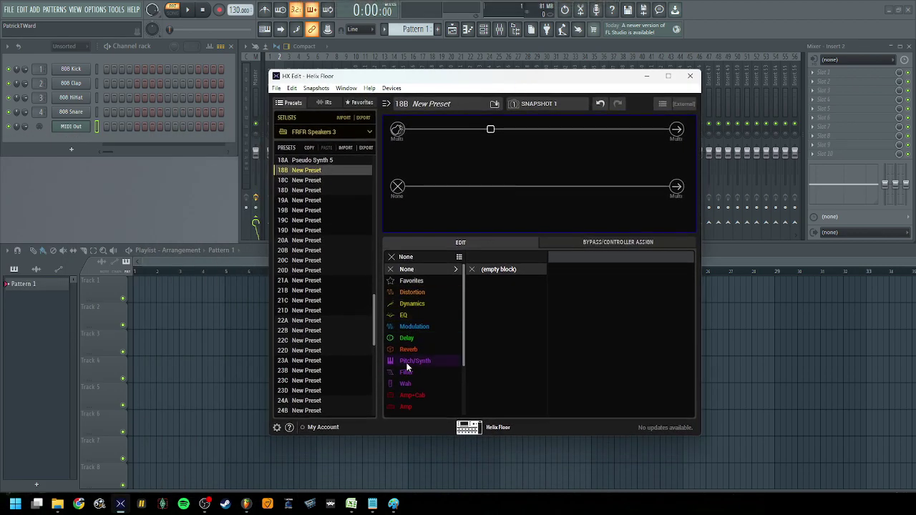
- In HX Edit, add a mono 3 Note Generator pitch/synth block to preset 18B and maximize the window
{"action": "left_click", "coordinate": [407, 361]}
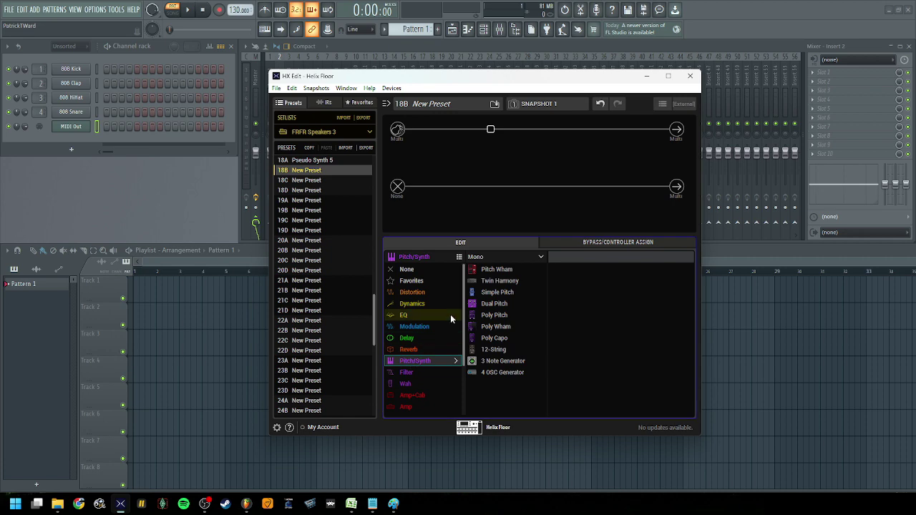
{"action": "left_click", "coordinate": [498, 361]}
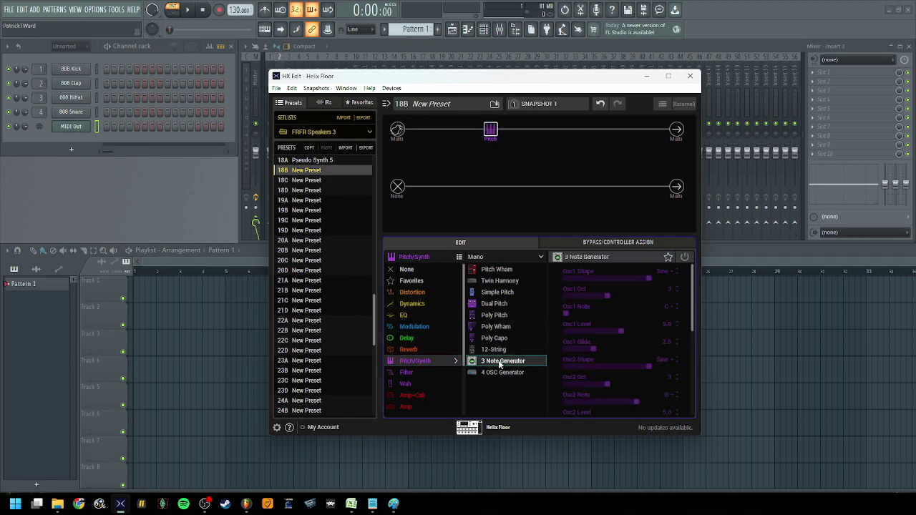
{"action": "double_click", "coordinate": [515, 79]}
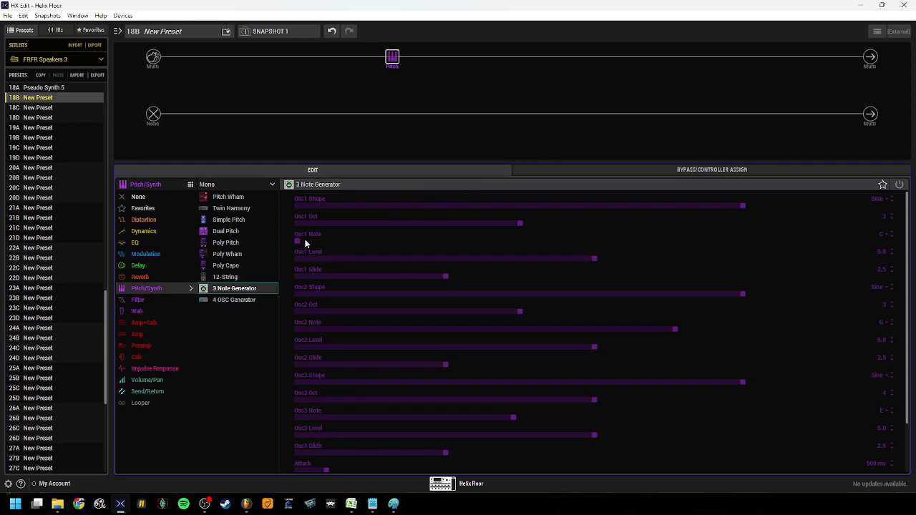
- Assign a MIDI CC controller to the 3 Note Generator's Osc1 Note parameter
{"action": "left_click", "coordinate": [580, 172]}
{"action": "left_click", "coordinate": [426, 185]}
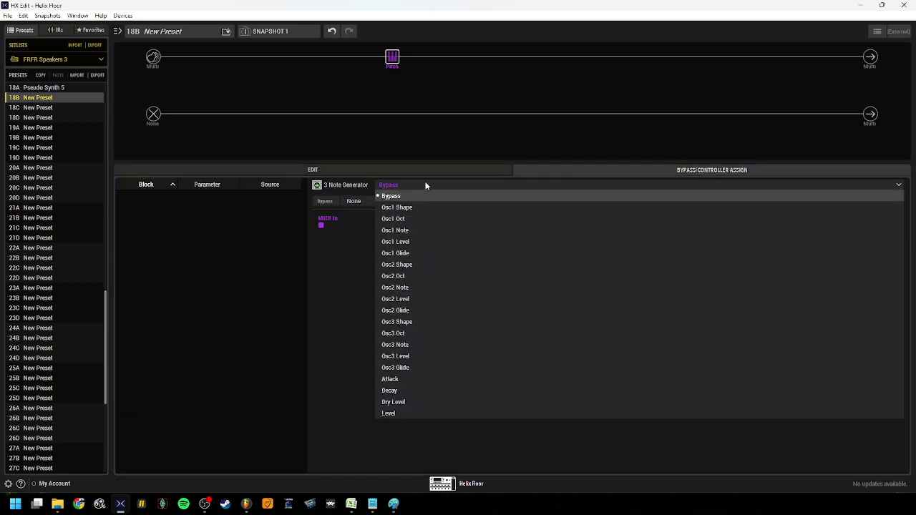
{"action": "left_click", "coordinate": [398, 232]}
{"action": "left_click", "coordinate": [398, 201]}
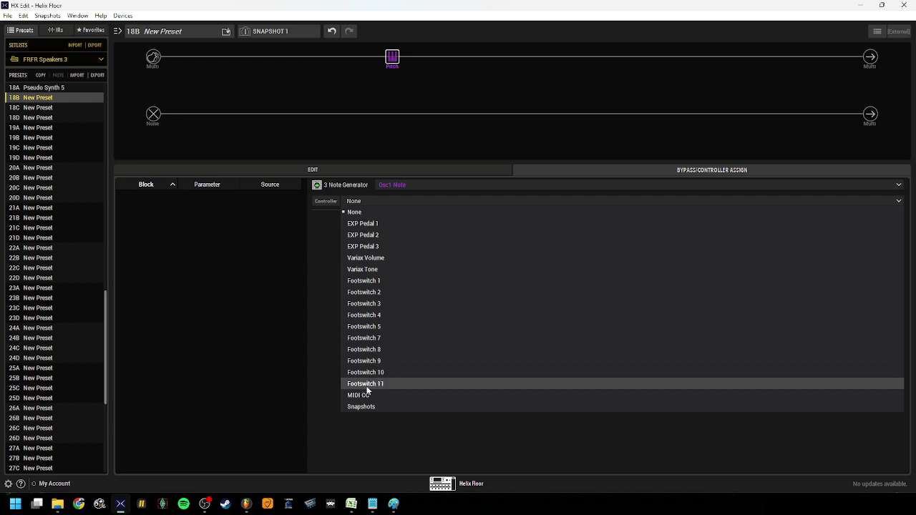
{"action": "left_click", "coordinate": [376, 397]}
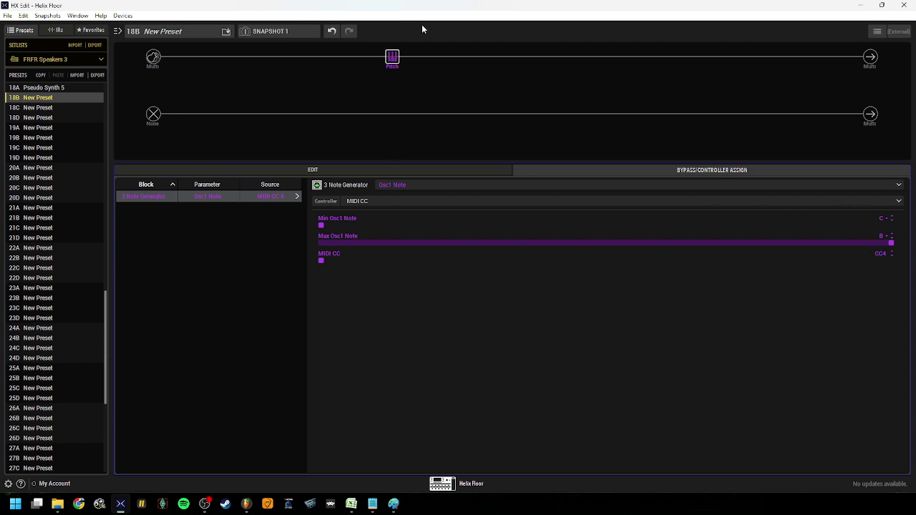
- Switch back to FL Studio and set the first MIDI Out knob's controller number to CC 4, accepting the settings
{"action": "key", "text": "alt+Tab"}
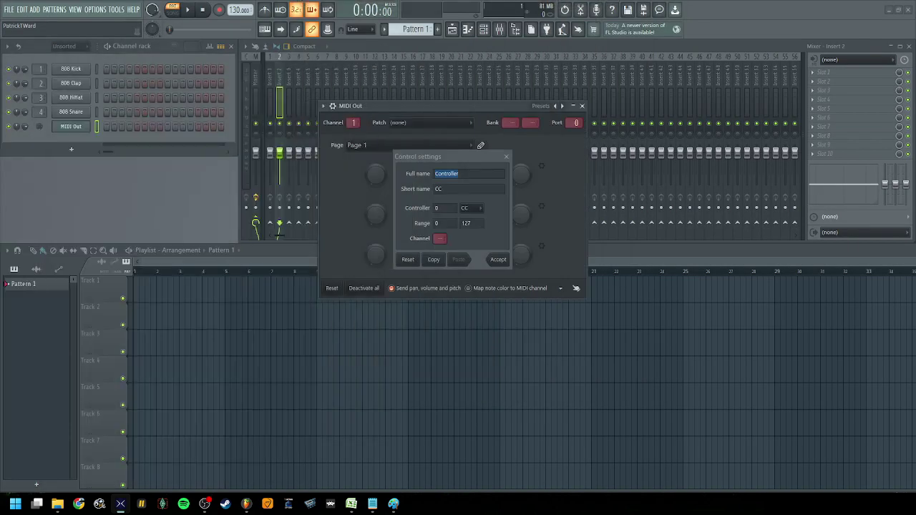
{"action": "left_click", "coordinate": [436, 208]}
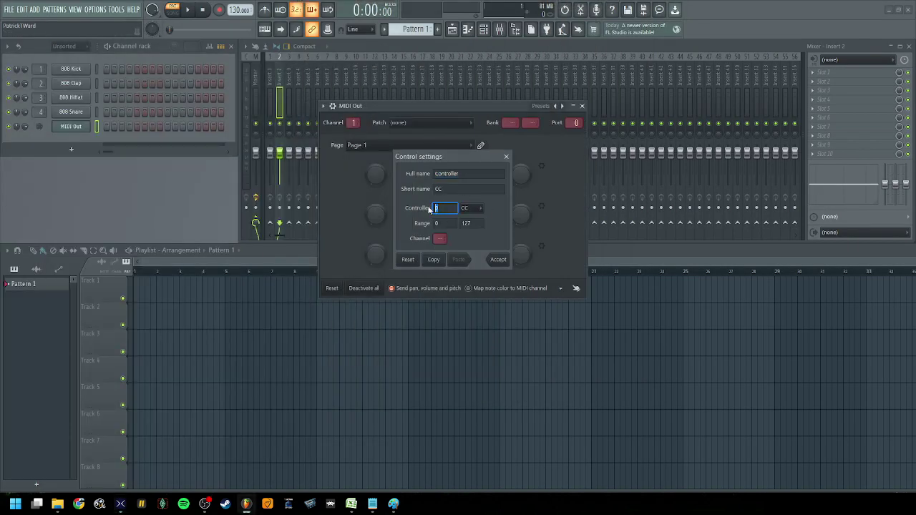
{"action": "type", "text": "4"}
{"action": "left_click", "coordinate": [499, 260]}
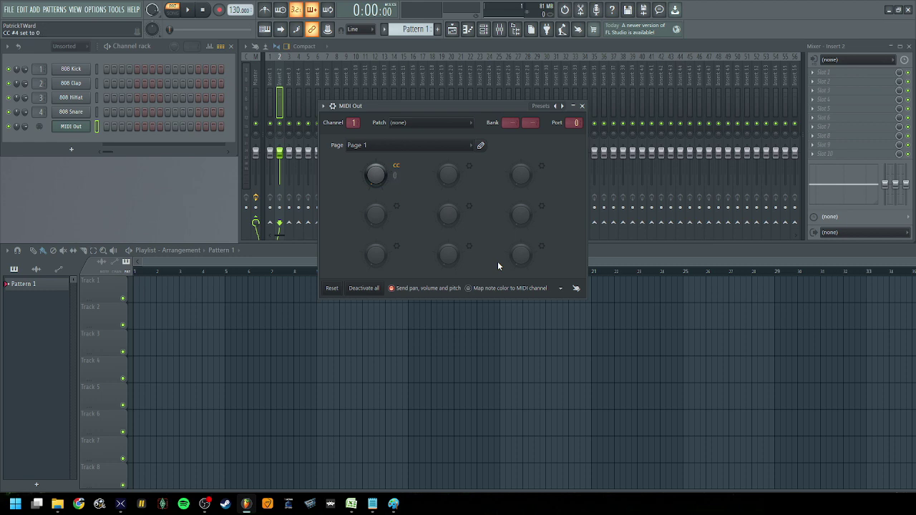
- Switch to HX Edit and show the 3 Note Generator's parameters in the maximized window
{"action": "left_click", "coordinate": [120, 504]}
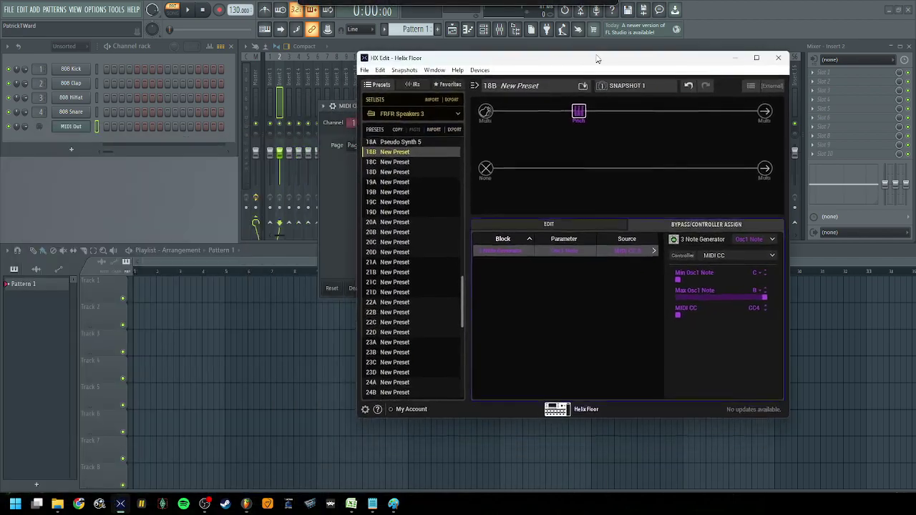
{"action": "left_click_drag", "start_coordinate": [594, 53], "coordinate": [510, 53]}
{"action": "left_click", "coordinate": [479, 220]}
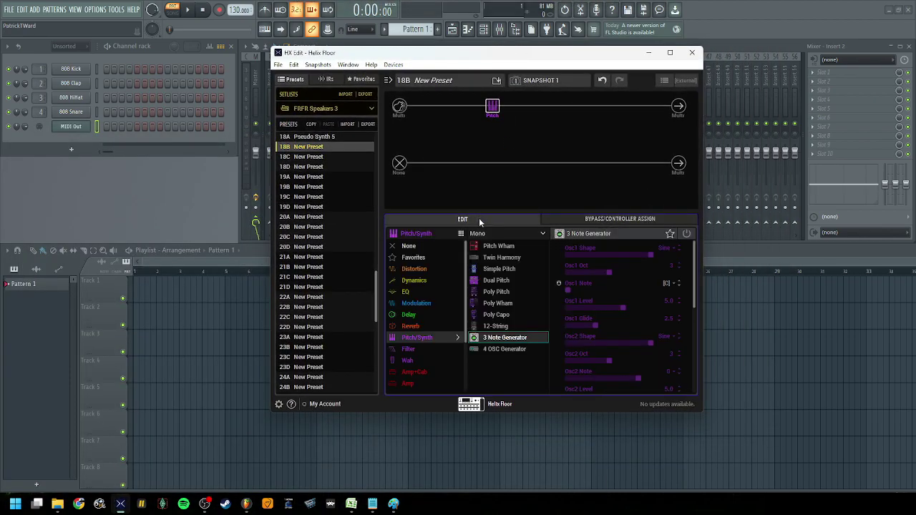
{"action": "double_click", "coordinate": [623, 54]}
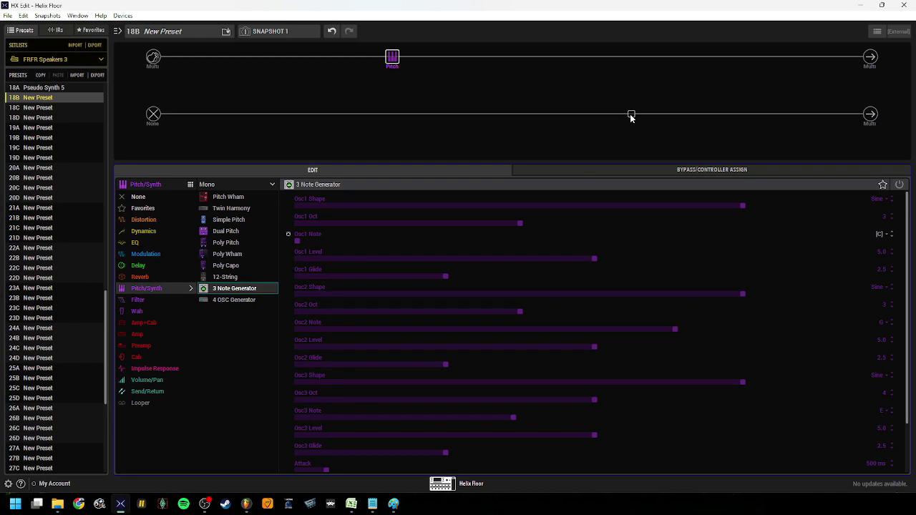
- Restore the HX Edit window, return to FL Studio and set the MIDI Out channel's output port to 1
{"action": "double_click", "coordinate": [671, 8]}
{"action": "left_click", "coordinate": [126, 262]}
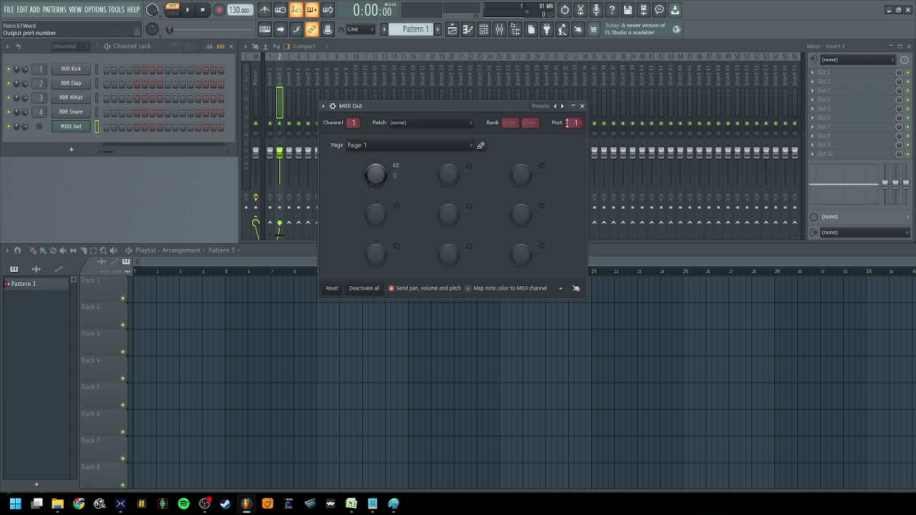
- In HX Edit, assign MIDI CC 4 as the controller of the 3 Note Generator's Osc2 Note parameter
{"action": "key", "text": "alt+Tab"}
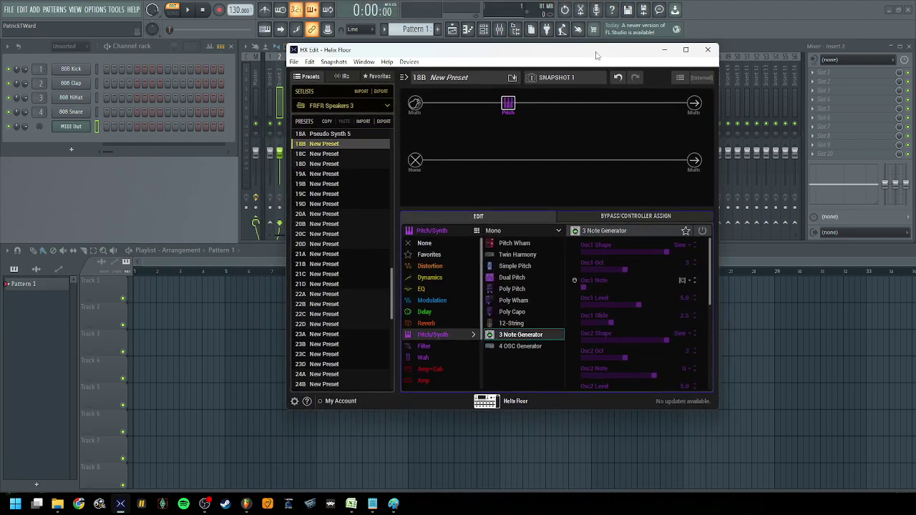
{"action": "double_click", "coordinate": [600, 53]}
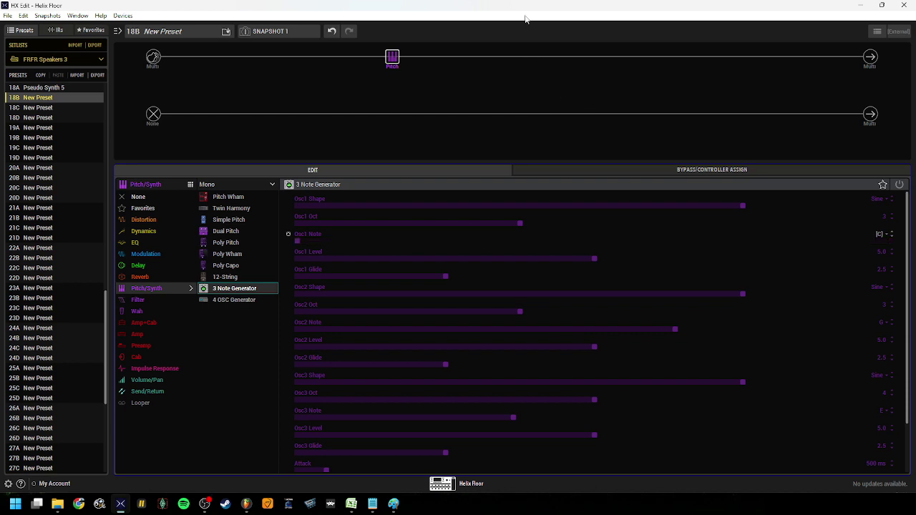
{"action": "left_click", "coordinate": [535, 169]}
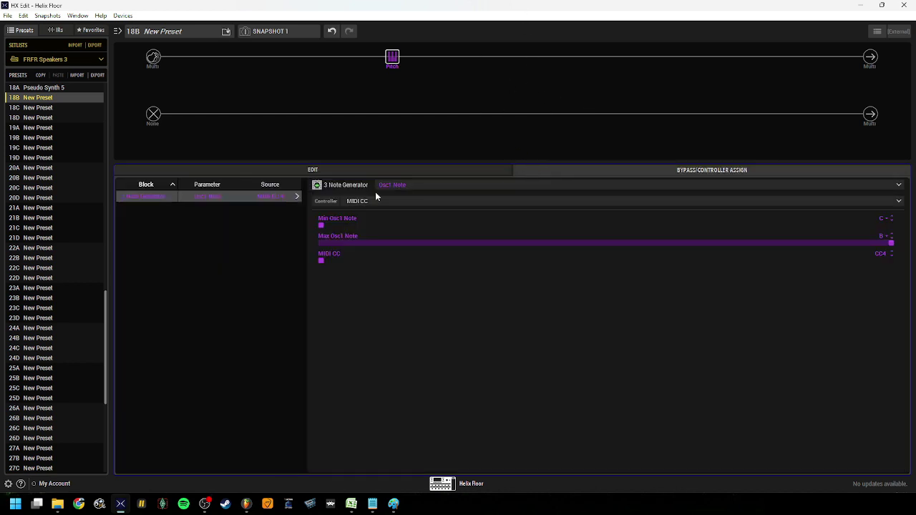
{"action": "left_click", "coordinate": [400, 185]}
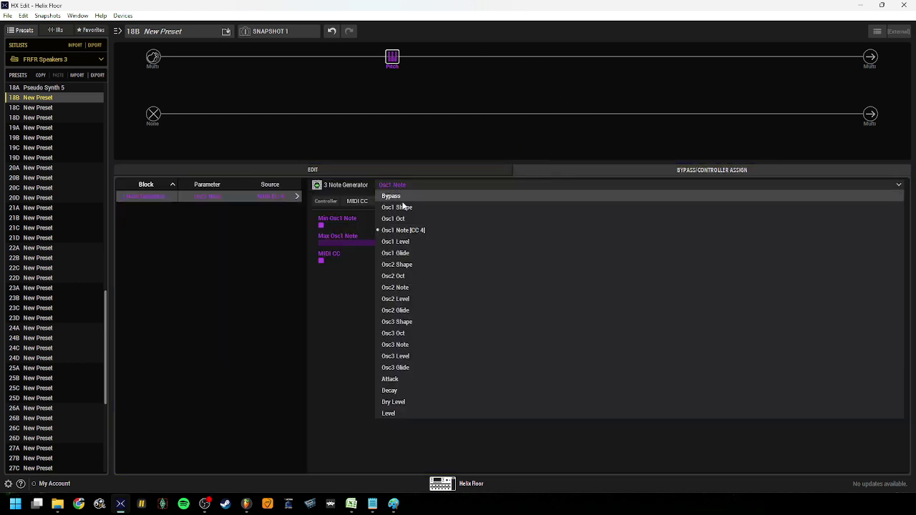
{"action": "left_click", "coordinate": [401, 287]}
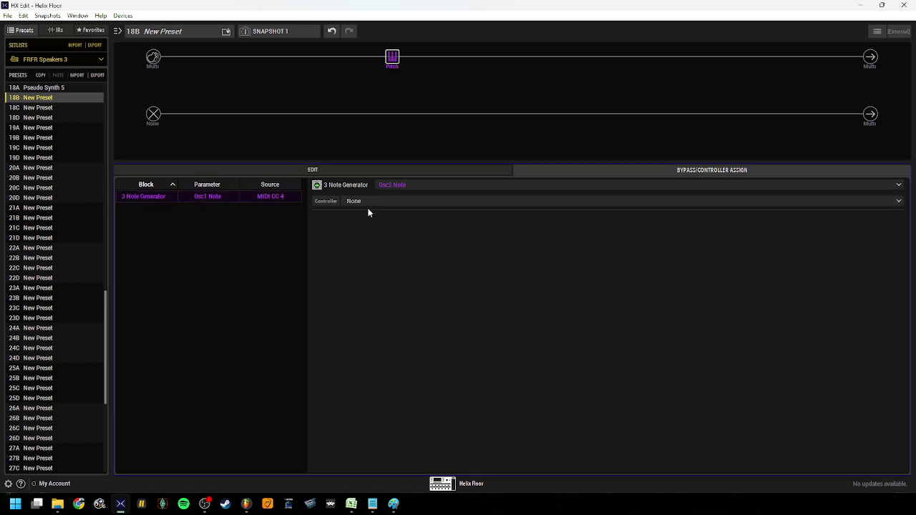
{"action": "left_click", "coordinate": [368, 205]}
{"action": "left_click", "coordinate": [378, 391]}
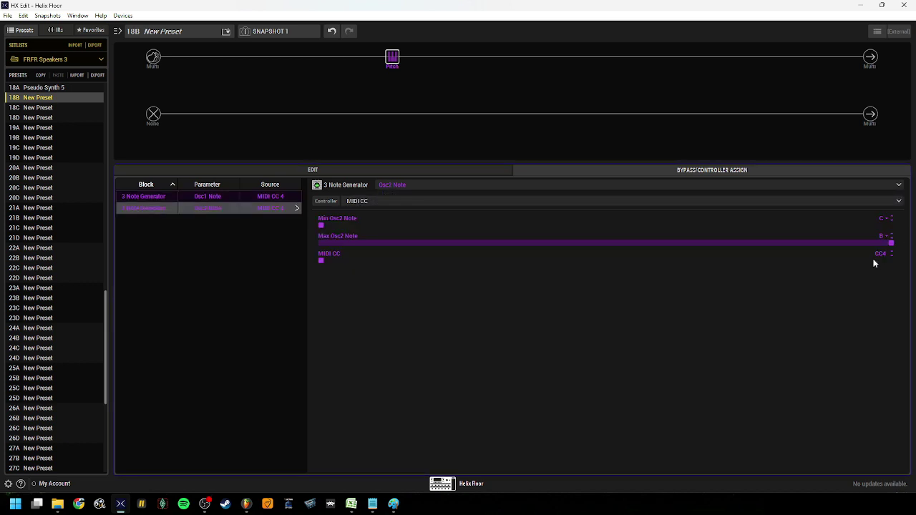
- Assign MIDI CC 4 as the controller of the 3 Note Generator's Osc3 Note parameter
{"action": "left_click", "coordinate": [440, 186]}
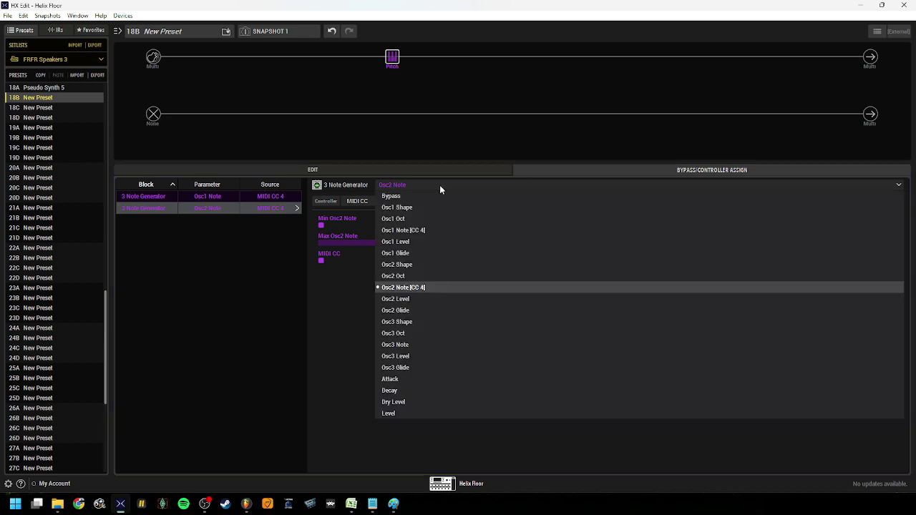
{"action": "left_click", "coordinate": [404, 346]}
{"action": "left_click", "coordinate": [503, 202]}
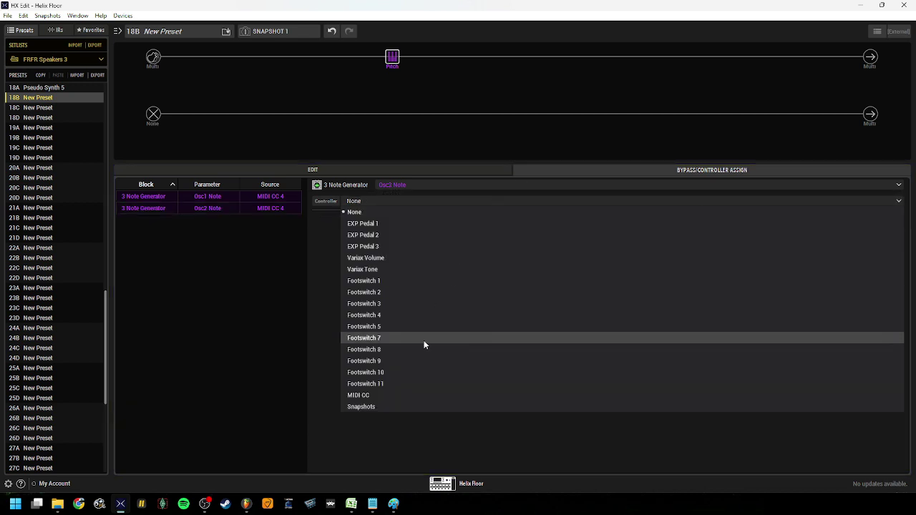
{"action": "left_click", "coordinate": [395, 397]}
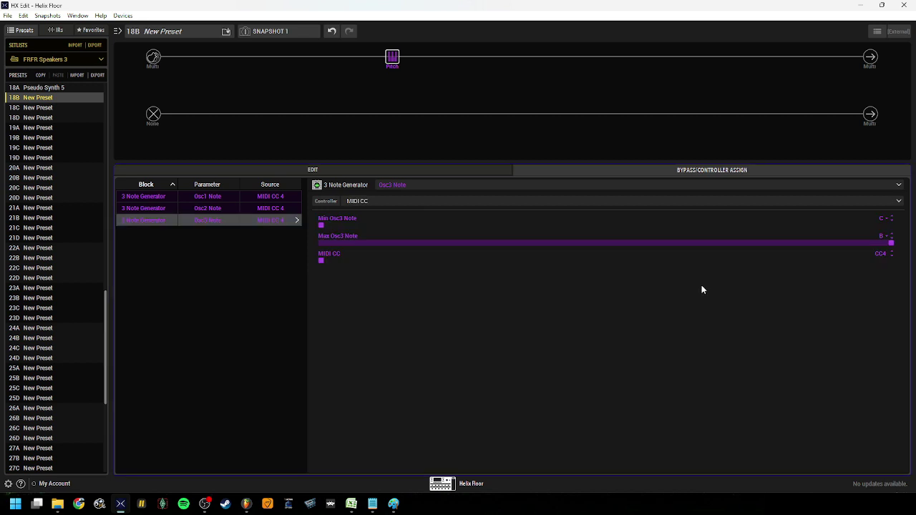
- Show the 3 Note Generator's parameters, switch the block on to test it, and bypass it again
{"action": "left_click", "coordinate": [349, 174]}
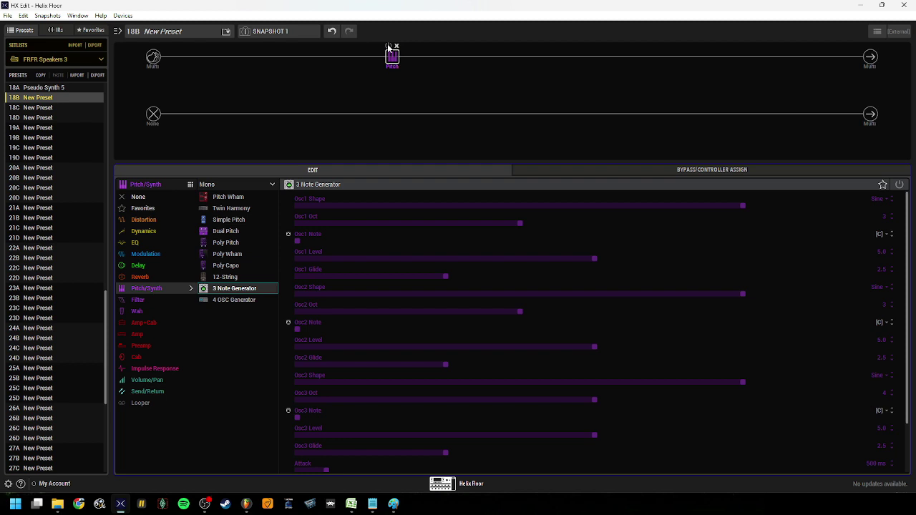
{"action": "left_click", "coordinate": [389, 47]}
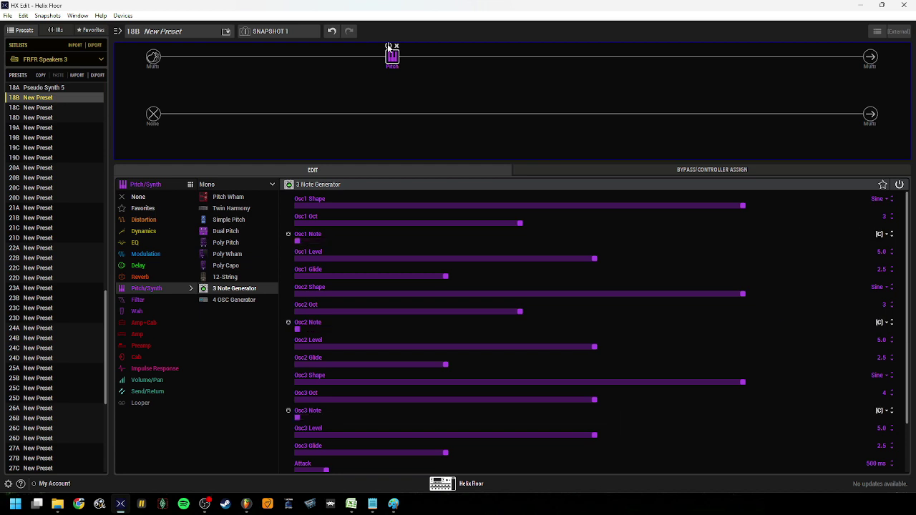
{"action": "left_click", "coordinate": [388, 47]}
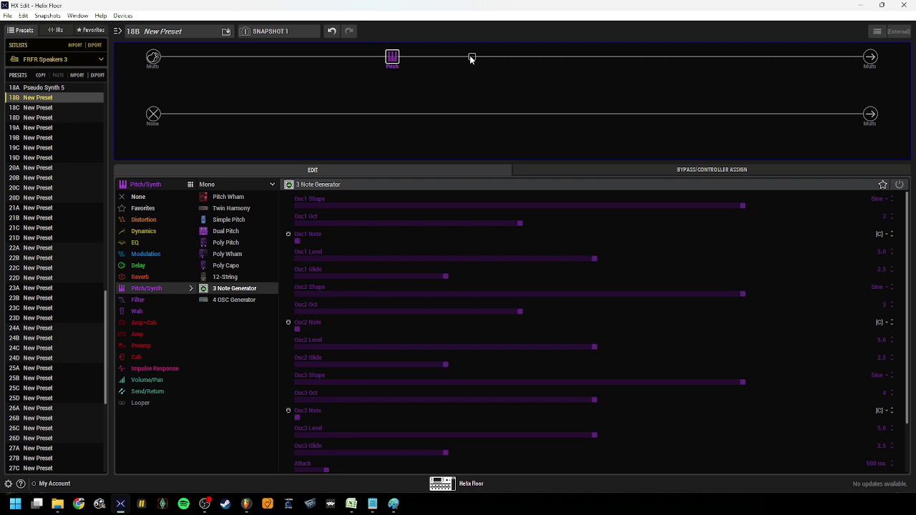
- Add a mono Volume block directly after the pitch block in the upper signal path
{"action": "left_click", "coordinate": [471, 57]}
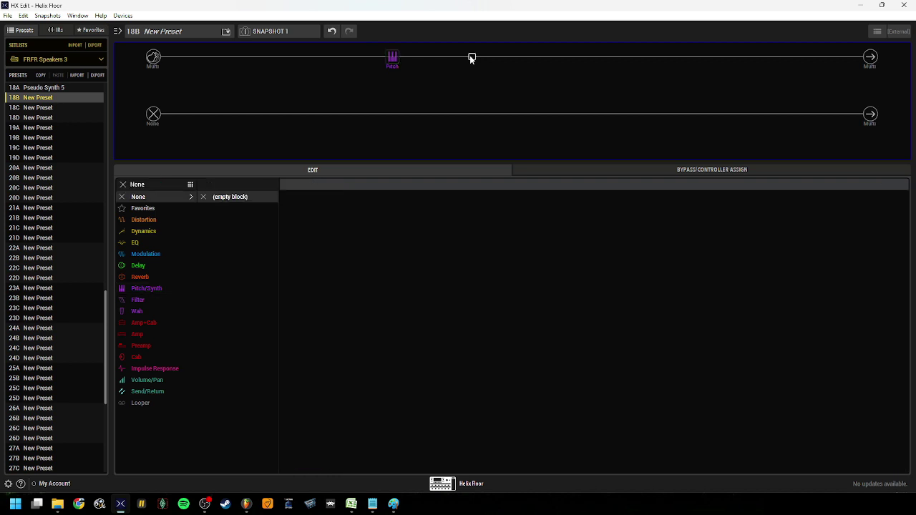
{"action": "left_click", "coordinate": [147, 379]}
{"action": "left_click", "coordinate": [238, 198]}
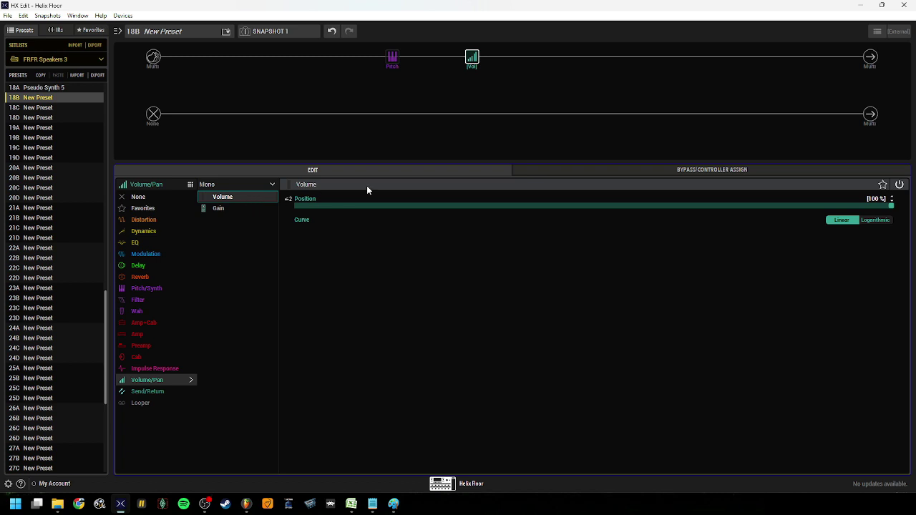
- Assign the Volume block's Position parameter to a MIDI CC controller using CC5
{"action": "left_click", "coordinate": [622, 173]}
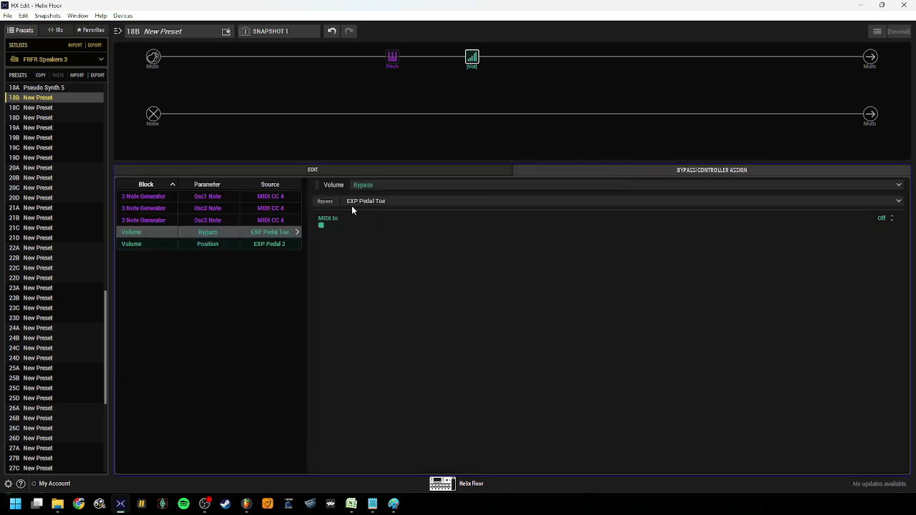
{"action": "left_click", "coordinate": [363, 185]}
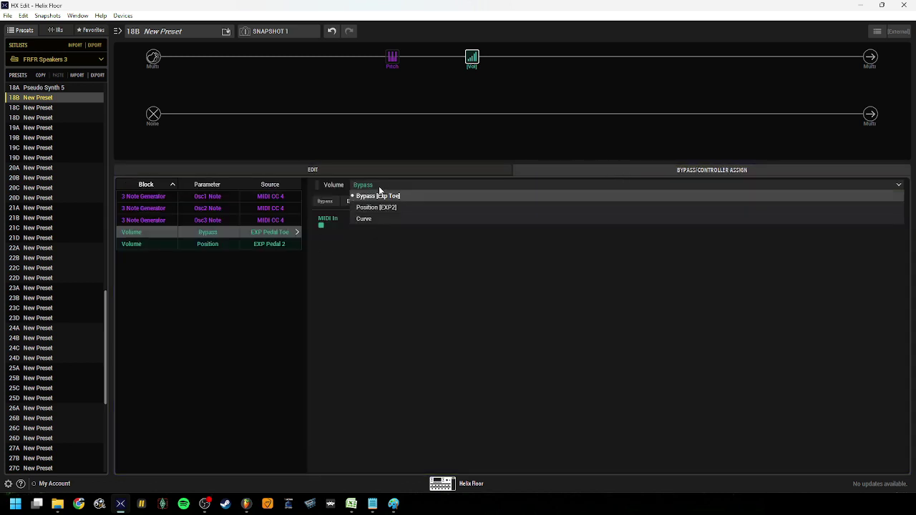
{"action": "left_click", "coordinate": [375, 207]}
{"action": "left_click", "coordinate": [376, 200]}
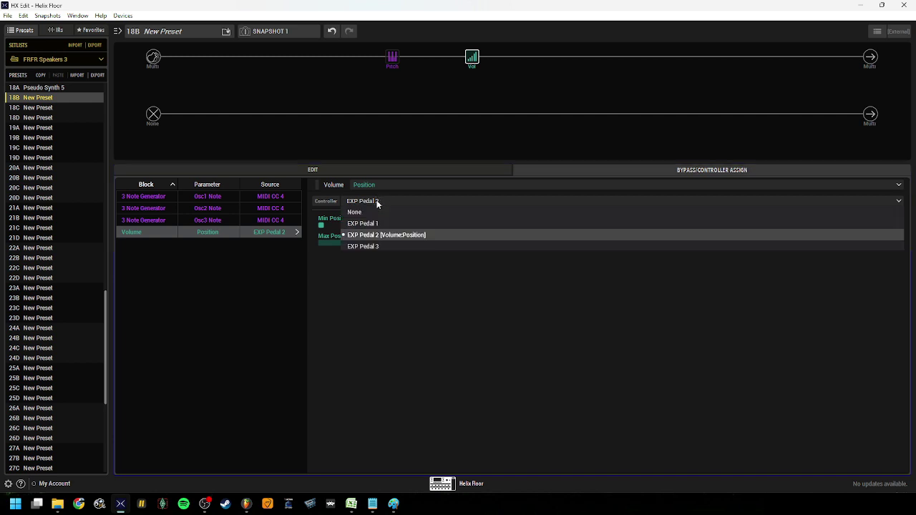
{"action": "left_click", "coordinate": [359, 395]}
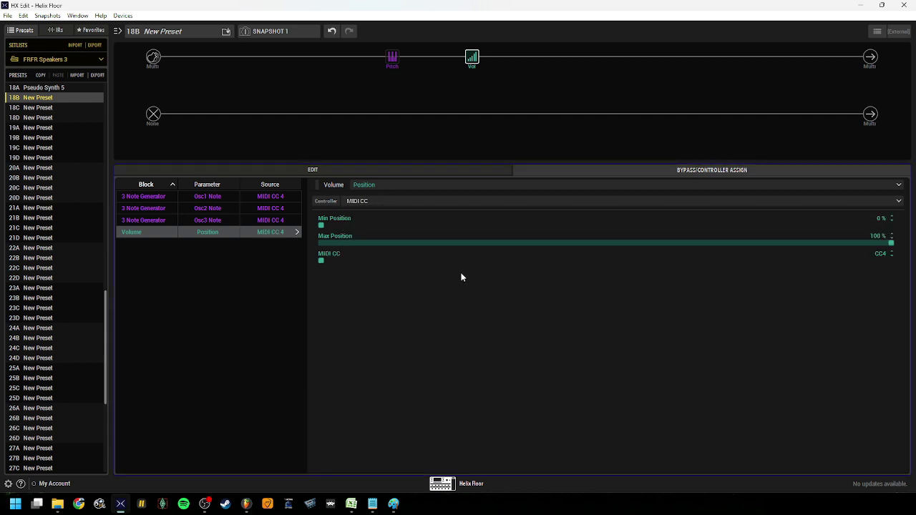
{"action": "left_click", "coordinate": [892, 252]}
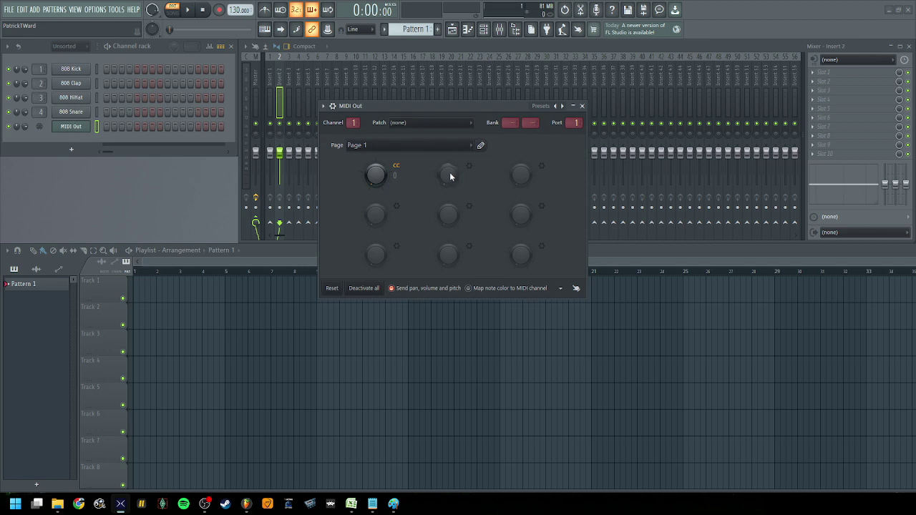
- In FL Studio, link the second MIDI Out knob to a hardware controller
{"action": "right_click", "coordinate": [449, 175]}
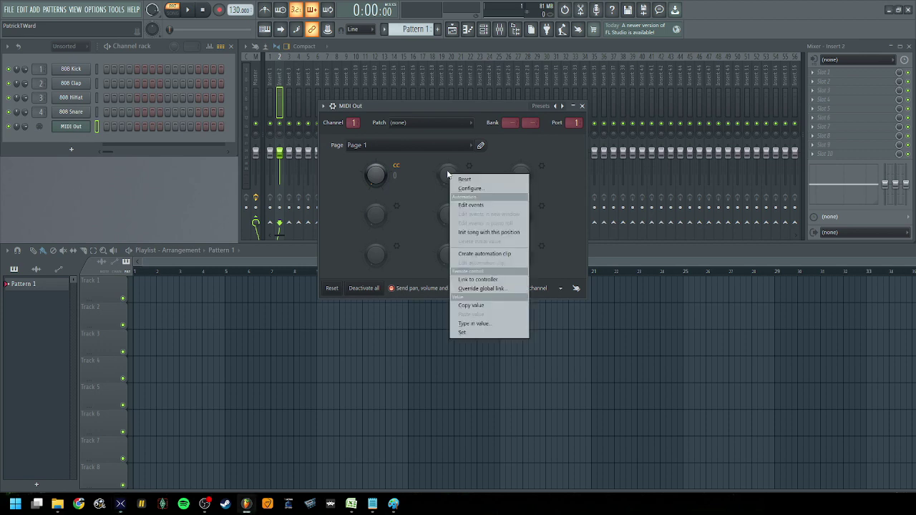
{"action": "left_click", "coordinate": [484, 279]}
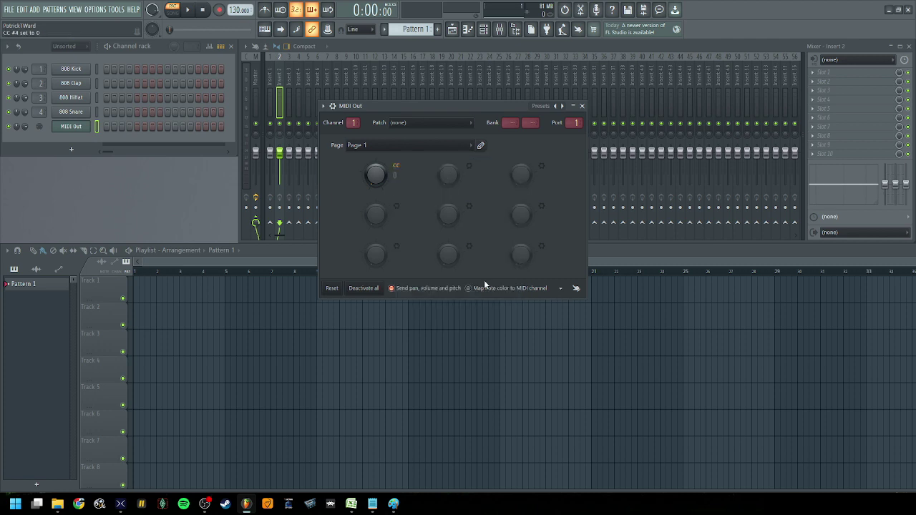
{"action": "type", "text": "58"}
{"action": "key", "text": "Return"}
- Set the second MIDI Out knob's controller number to CC 5 and accept the settings
{"action": "right_click", "coordinate": [455, 176]}
{"action": "left_click", "coordinate": [487, 195]}
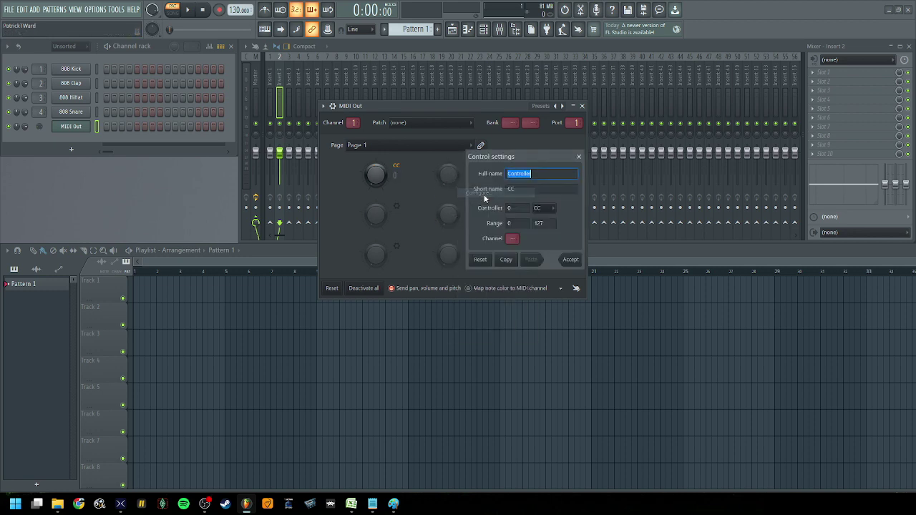
{"action": "left_click", "coordinate": [514, 207]}
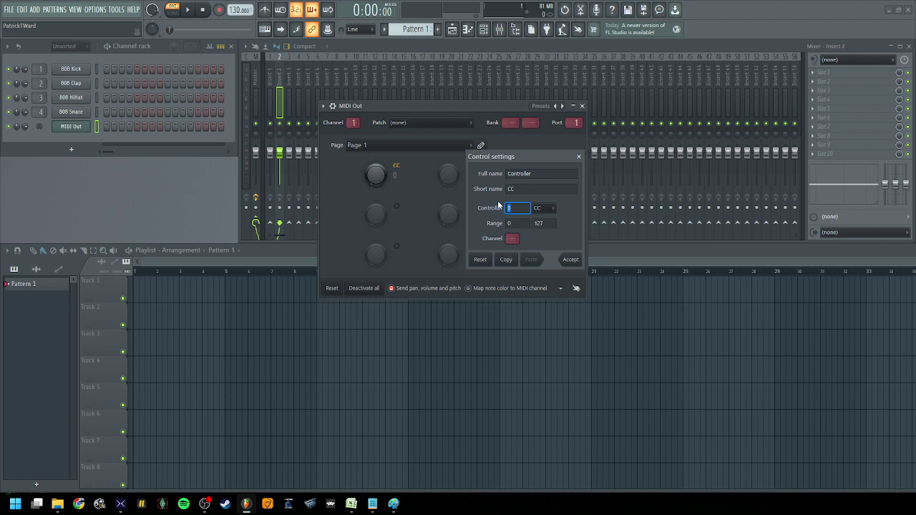
{"action": "left_click", "coordinate": [569, 259]}
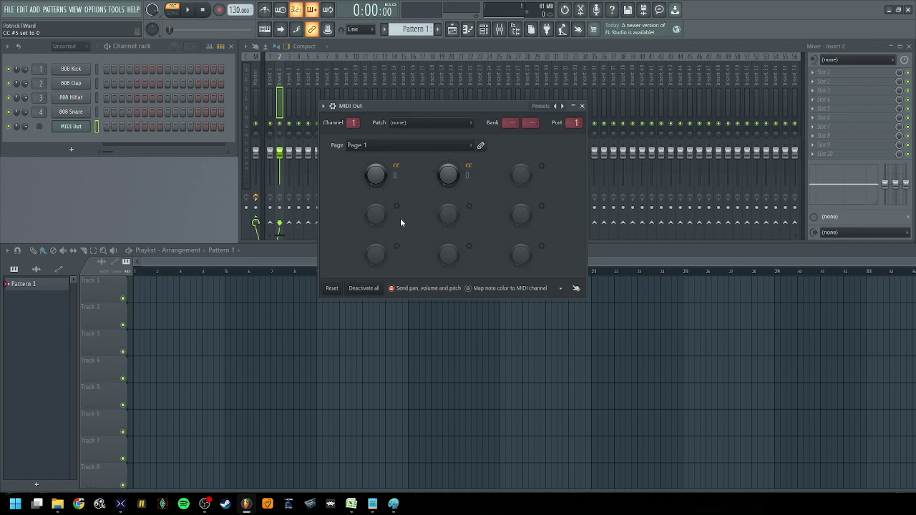
- Switch to HX Edit and show the Volume block's parameters to check how Position responds
{"action": "key", "text": "alt+Tab"}
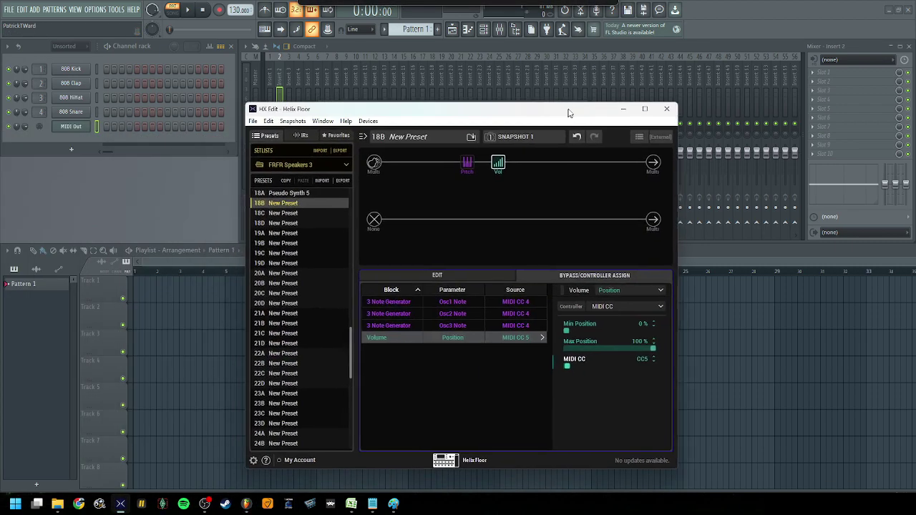
{"action": "left_click", "coordinate": [462, 243]}
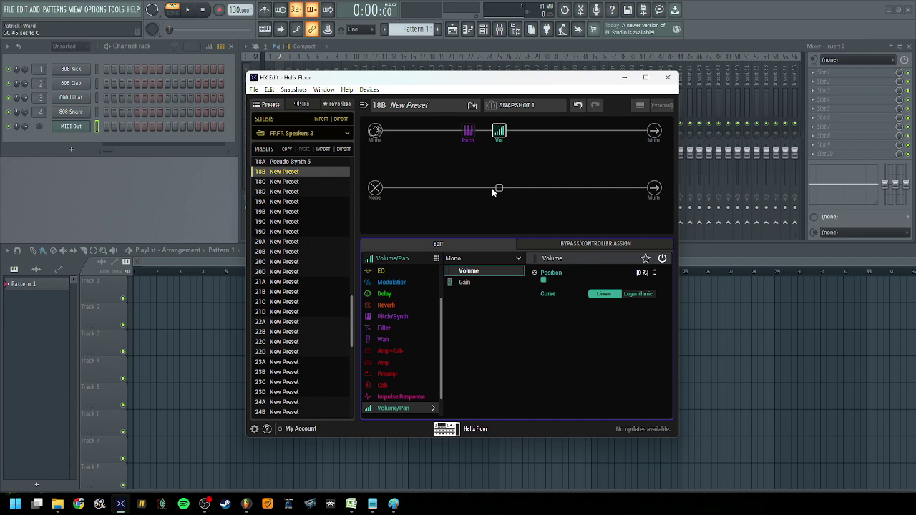
- Return to FL Studio, apply the Force boolean mapping formula to the second MIDI Out knob's controller link, and accept it
{"action": "left_click", "coordinate": [624, 78]}
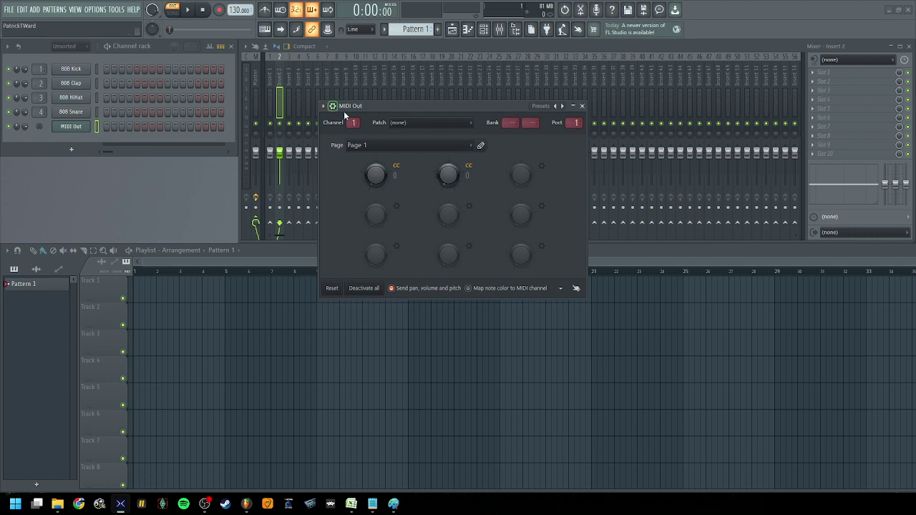
{"action": "right_click", "coordinate": [452, 174]}
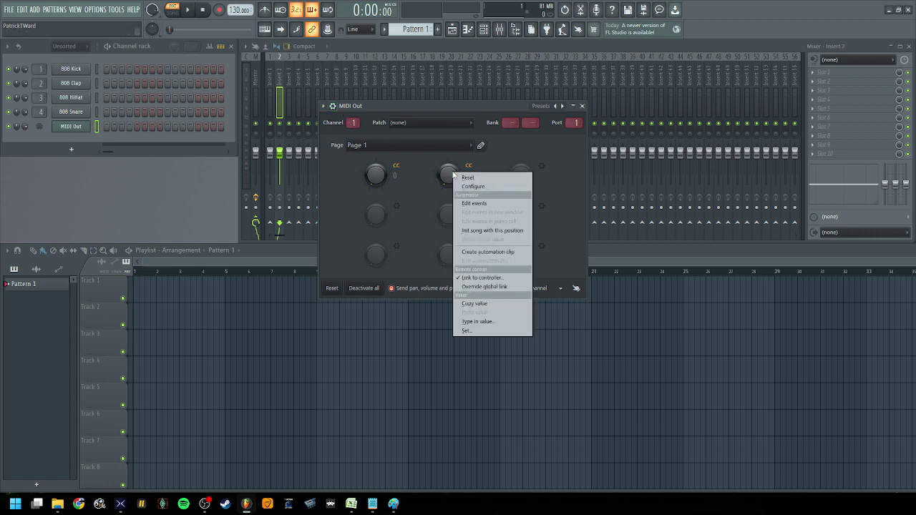
{"action": "left_click", "coordinate": [482, 275]}
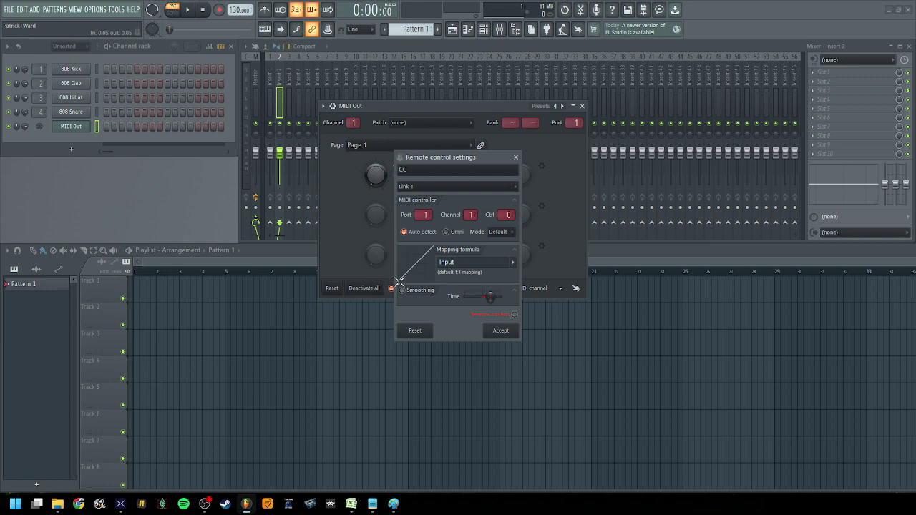
{"action": "left_click", "coordinate": [516, 265]}
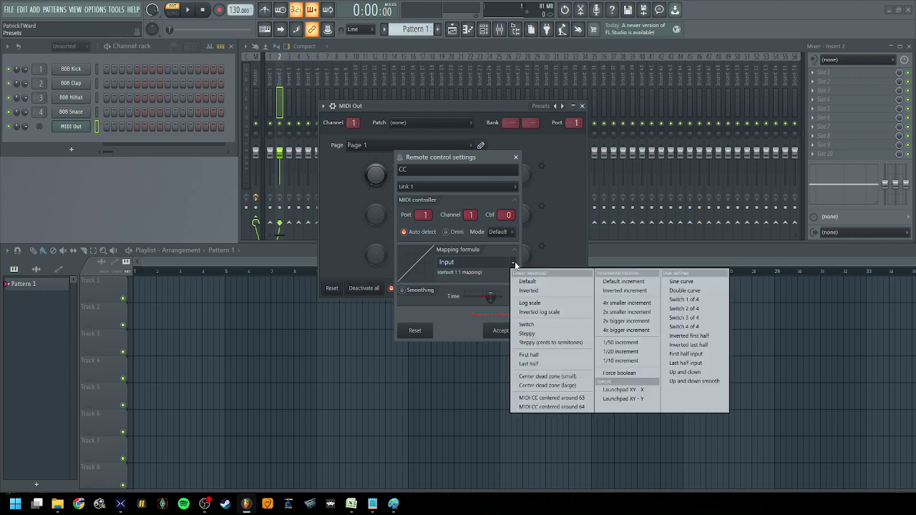
{"action": "left_click", "coordinate": [635, 373]}
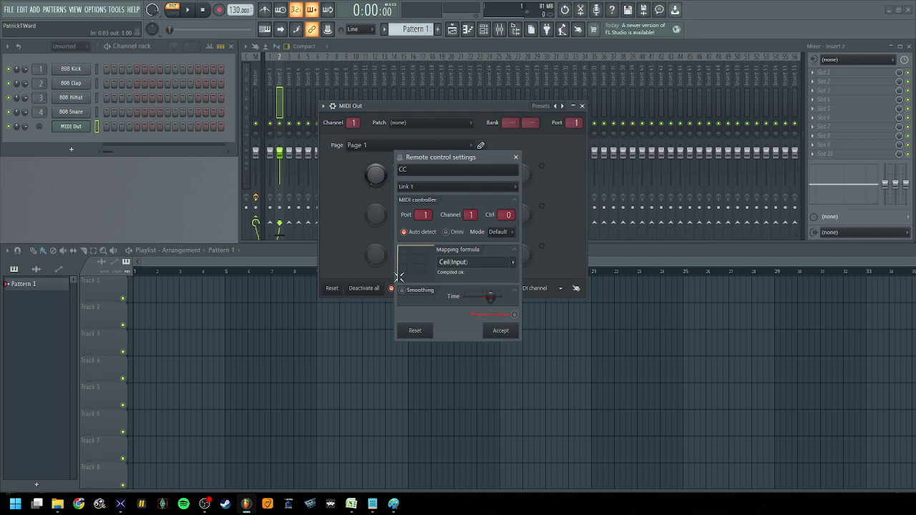
{"action": "left_click", "coordinate": [500, 330]}
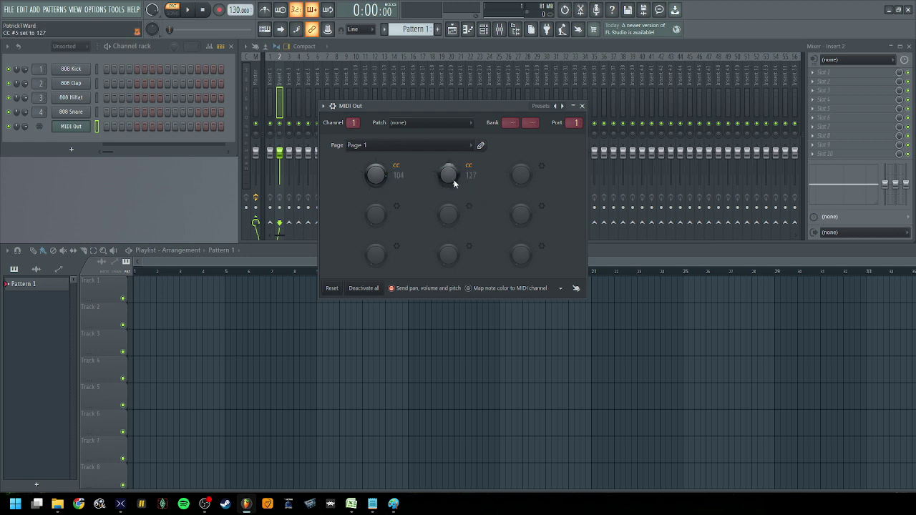
- Review the playing/not-playing note diagram in Paint and check in HX Edit how the Volume block's Position responds
{"action": "left_click", "coordinate": [392, 505]}
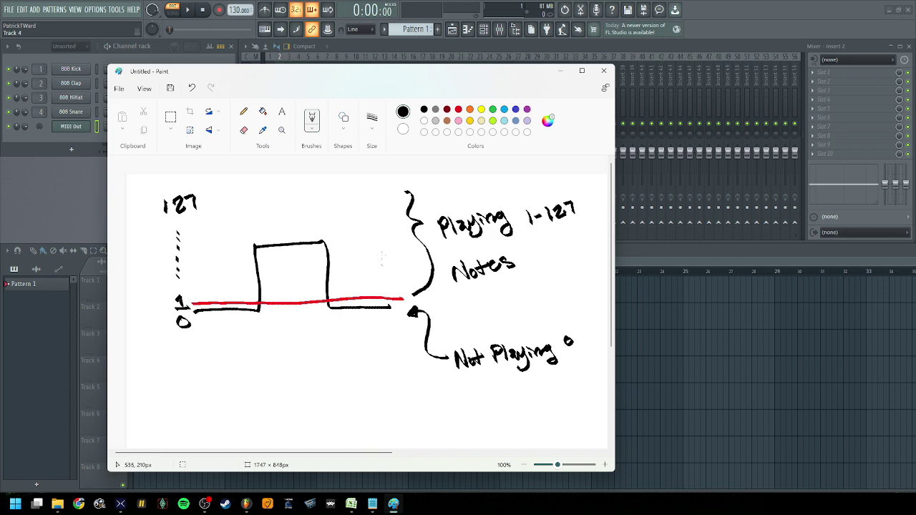
{"action": "left_click", "coordinate": [561, 70]}
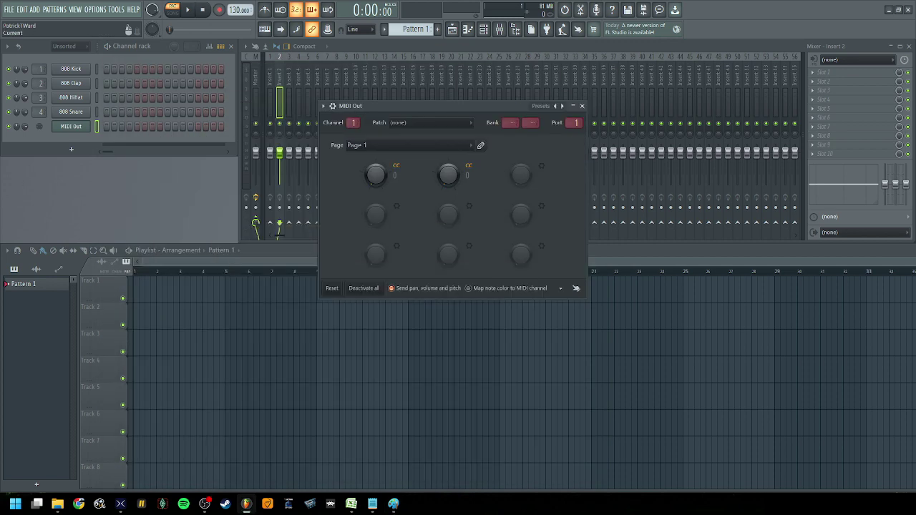
{"action": "key", "text": "alt+Tab"}
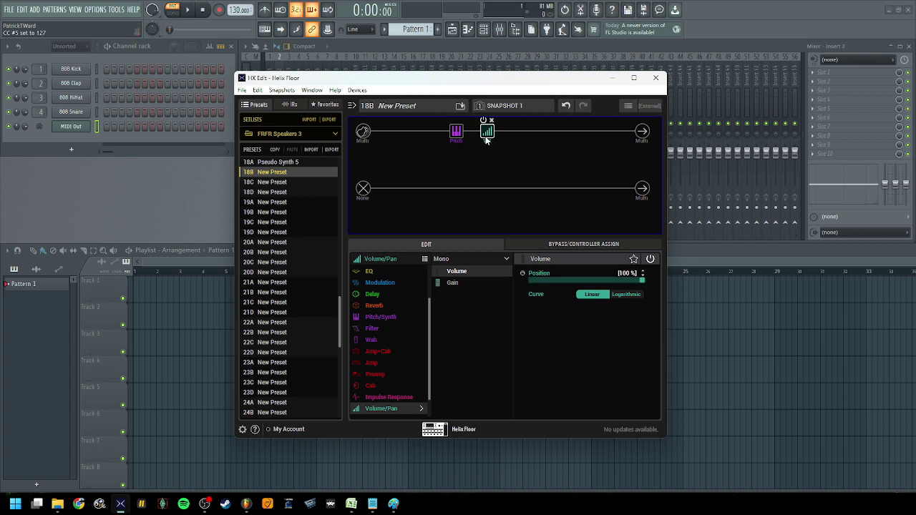
{"action": "left_click", "coordinate": [204, 504]}
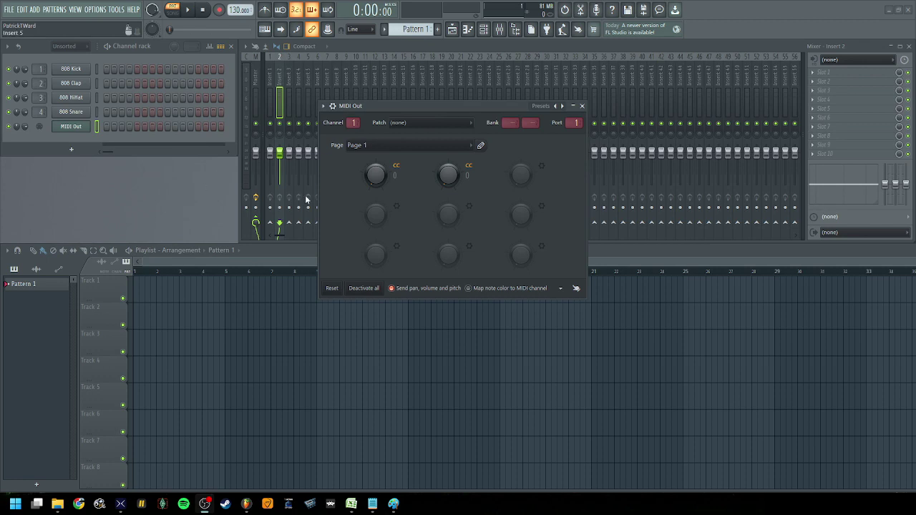
- In FL Studio, link the third MIDI Out knob to the hardware controller on channel 3 and open the knob's control settings
{"action": "right_click", "coordinate": [523, 179]}
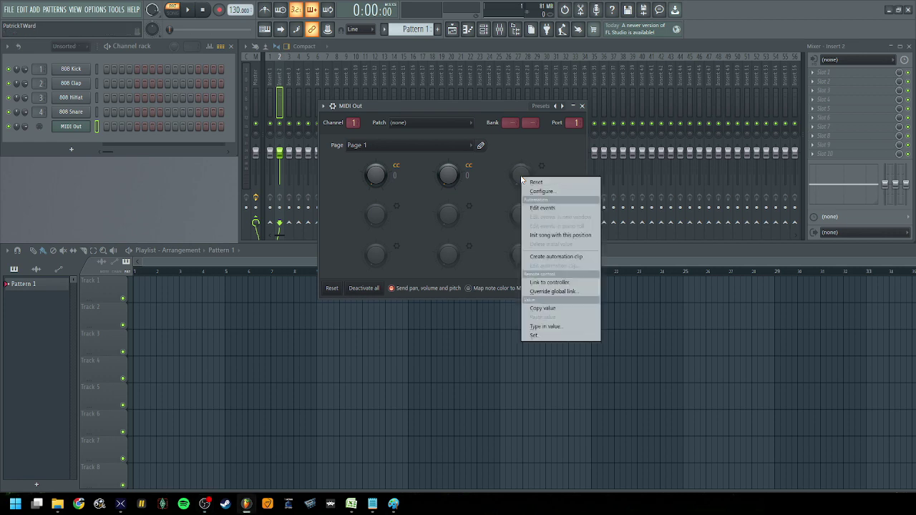
{"action": "left_click", "coordinate": [548, 284]}
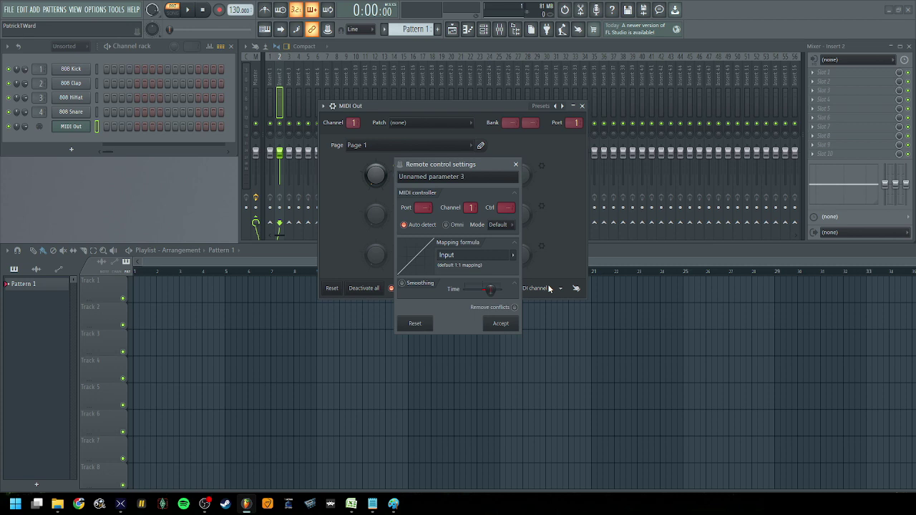
{"action": "key", "text": "Escape"}
{"action": "right_click", "coordinate": [517, 176]}
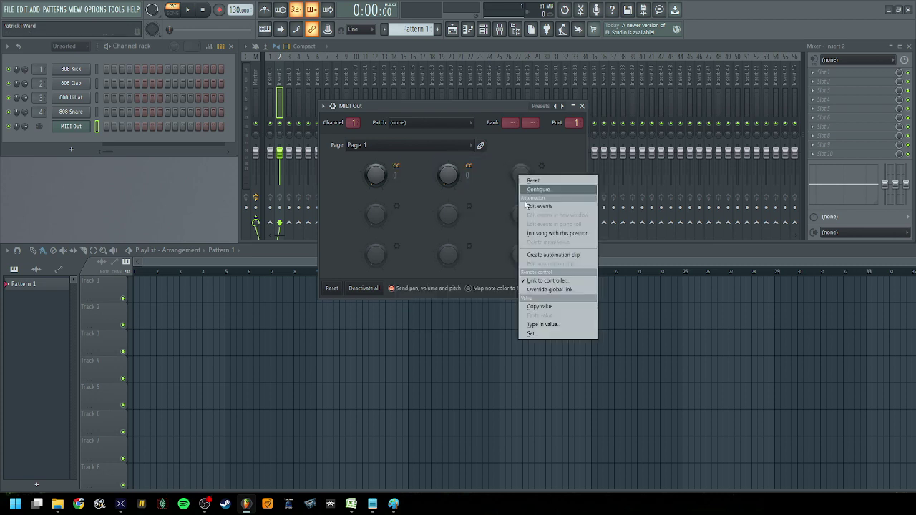
{"action": "left_click", "coordinate": [546, 280]}
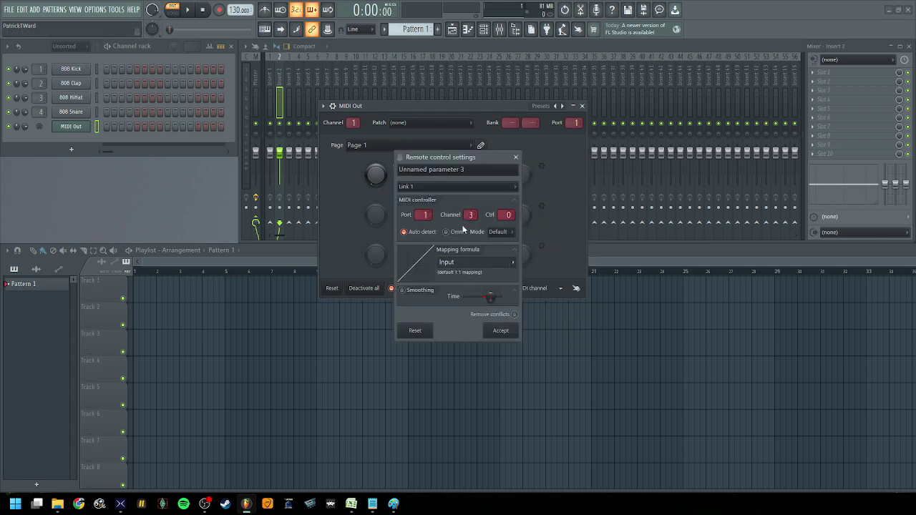
{"action": "left_click", "coordinate": [503, 331]}
{"action": "right_click", "coordinate": [529, 177]}
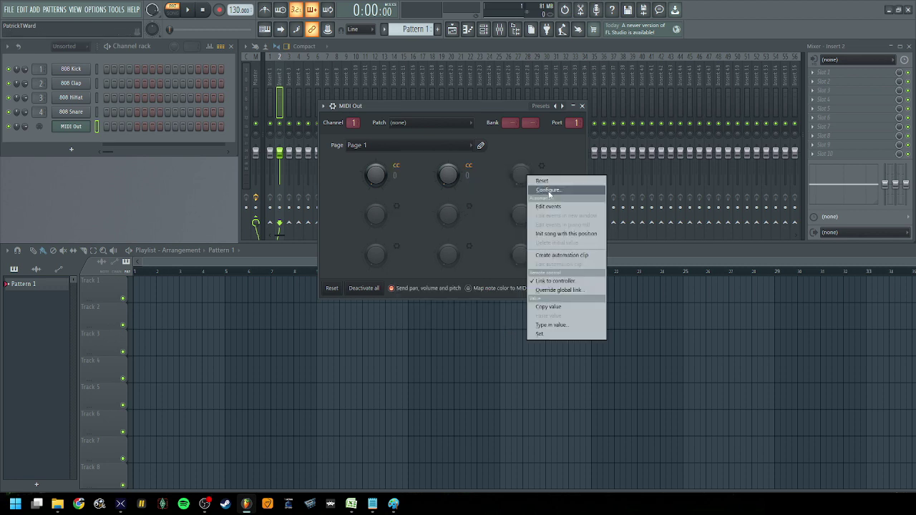
{"action": "left_click", "coordinate": [548, 190]}
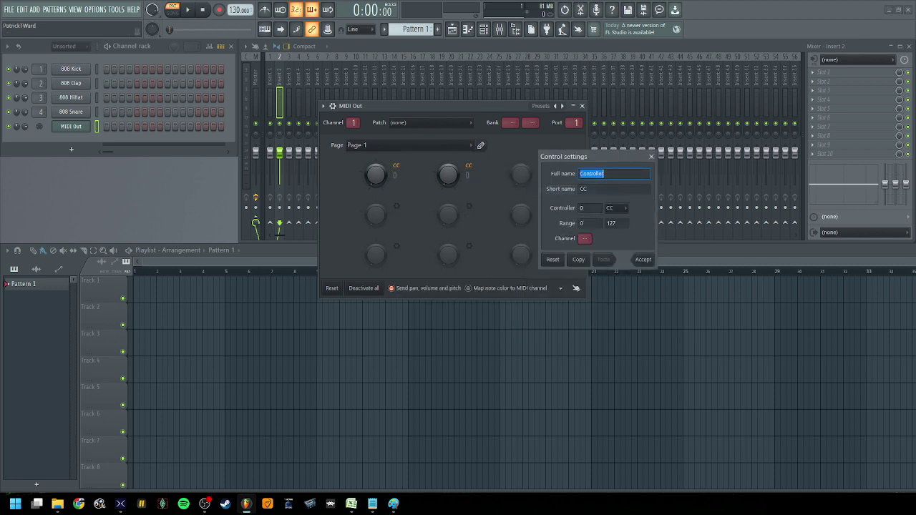
- In HX Edit, move the 3 Note Generator one slot earlier and add a Simple Pitch block before Volume with Interval 0
{"action": "key", "text": "alt+Tab"}
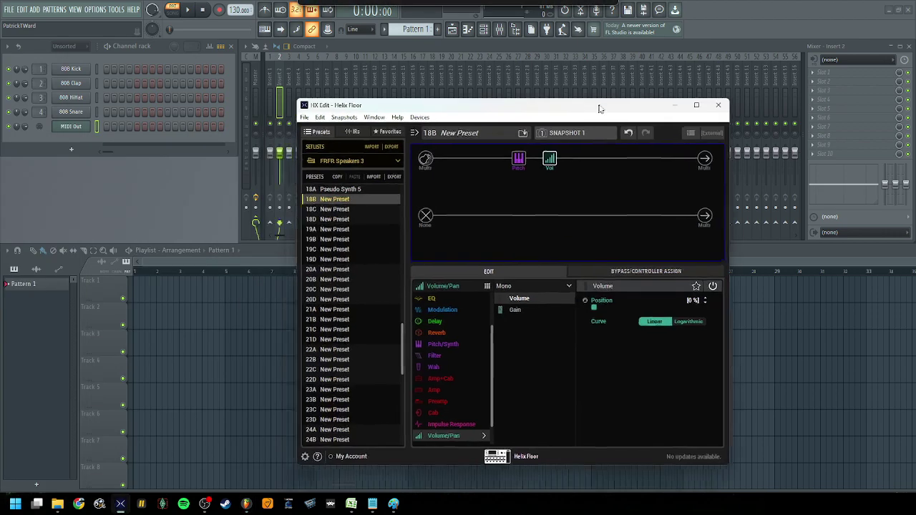
{"action": "double_click", "coordinate": [592, 104]}
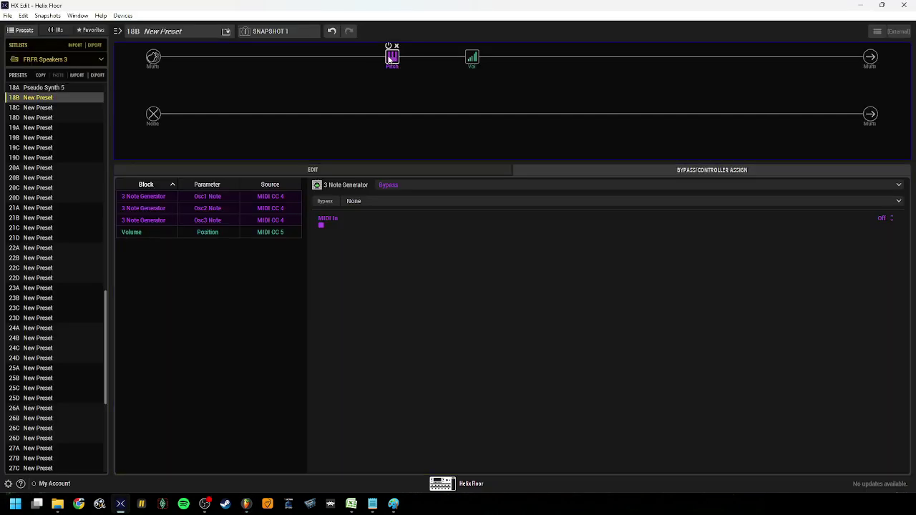
{"action": "left_click_drag", "start_coordinate": [402, 57], "coordinate": [322, 57]}
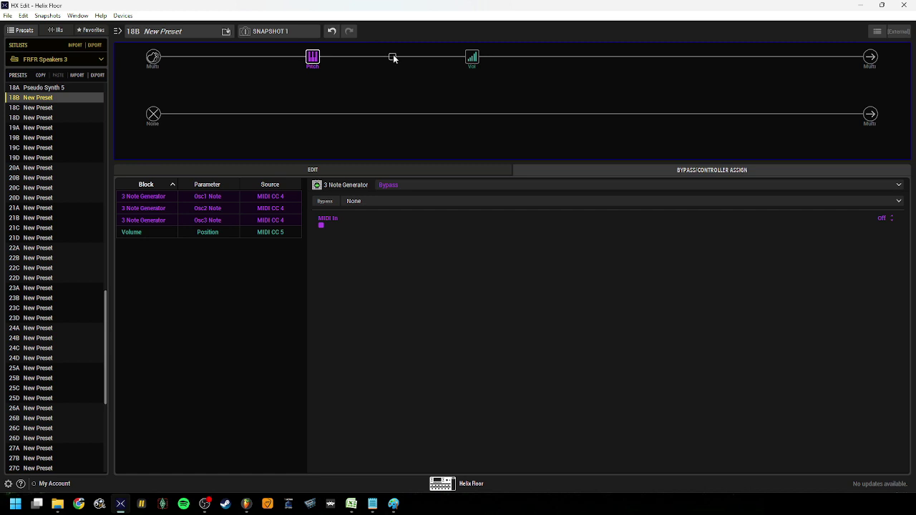
{"action": "left_click", "coordinate": [392, 58]}
{"action": "left_click", "coordinate": [217, 174]}
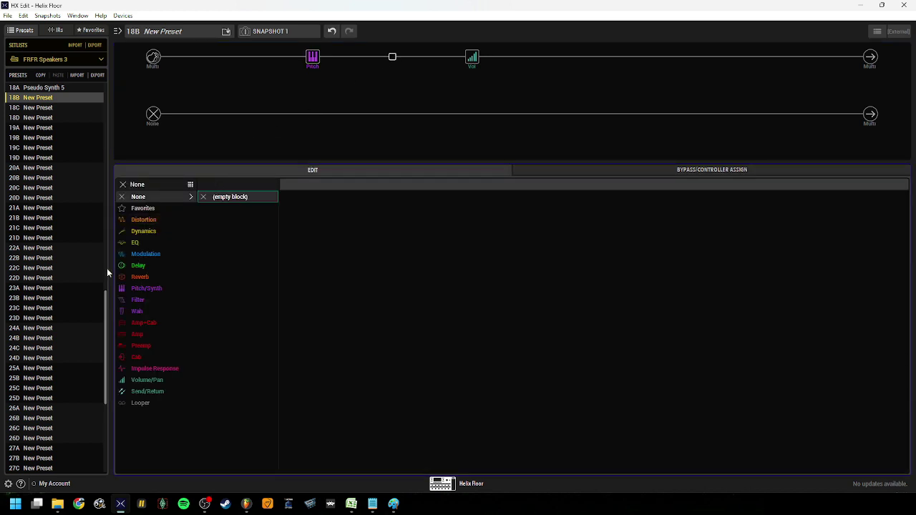
{"action": "left_click", "coordinate": [143, 288]}
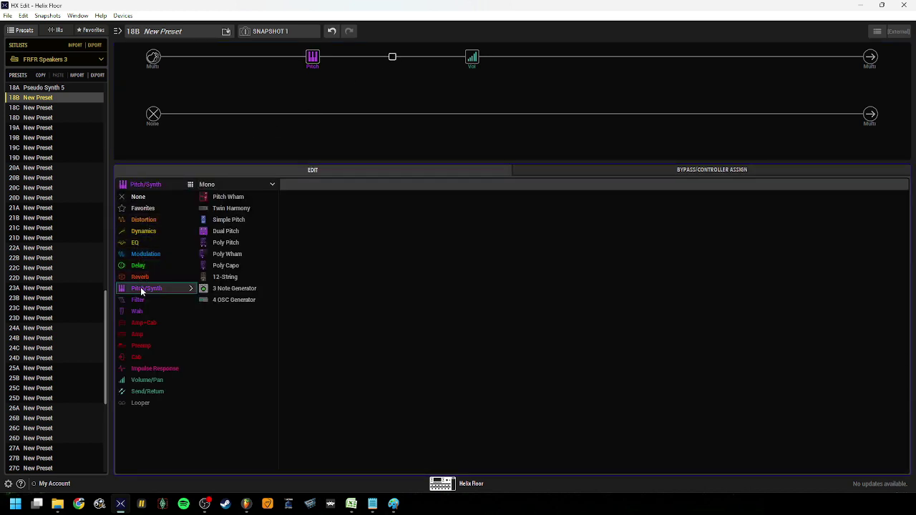
{"action": "left_click", "coordinate": [234, 221]}
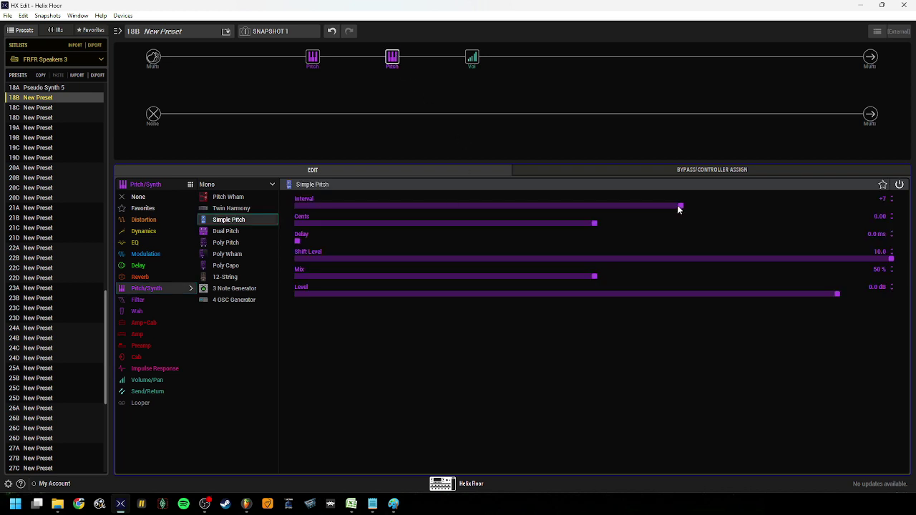
{"action": "left_click_drag", "start_coordinate": [692, 207], "coordinate": [600, 206]}
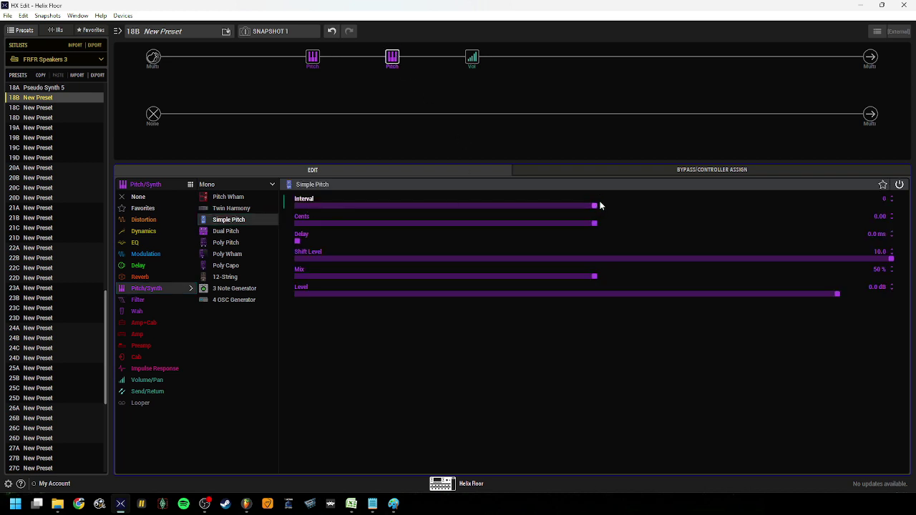
- Assign the Simple Pitch block's Interval parameter to a MIDI CC controller using CC6
{"action": "left_click", "coordinate": [564, 173]}
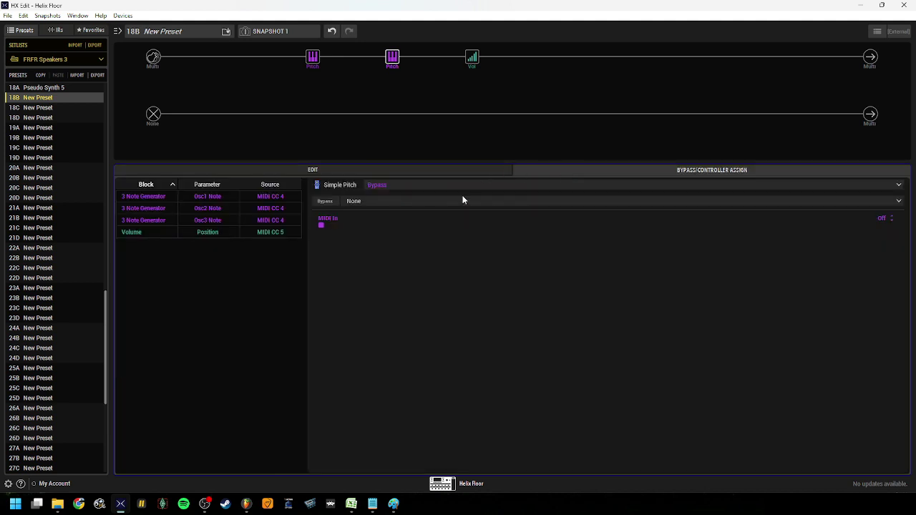
{"action": "left_click", "coordinate": [394, 186]}
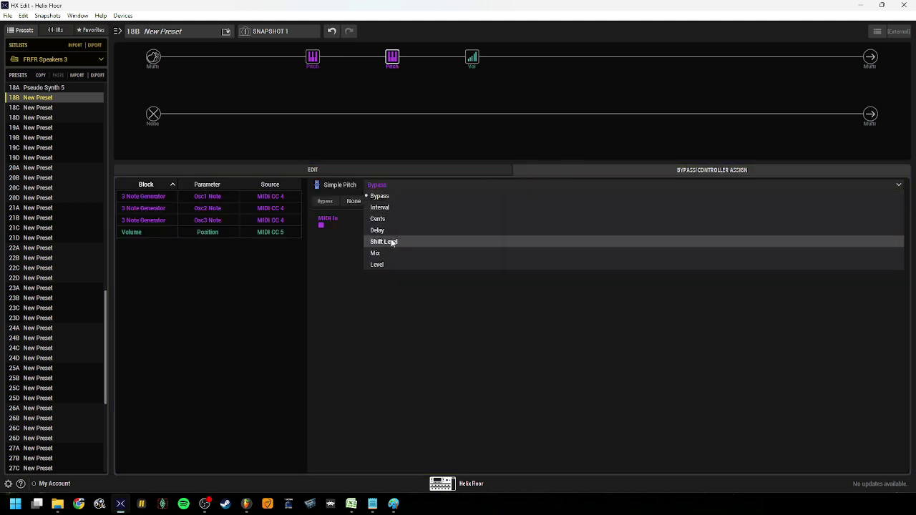
{"action": "left_click", "coordinate": [387, 208]}
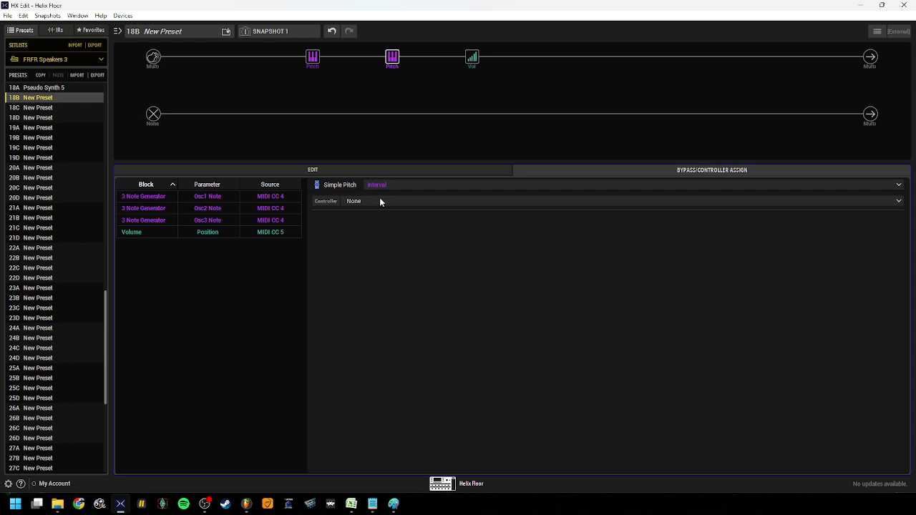
{"action": "left_click", "coordinate": [380, 201]}
{"action": "left_click", "coordinate": [360, 398]}
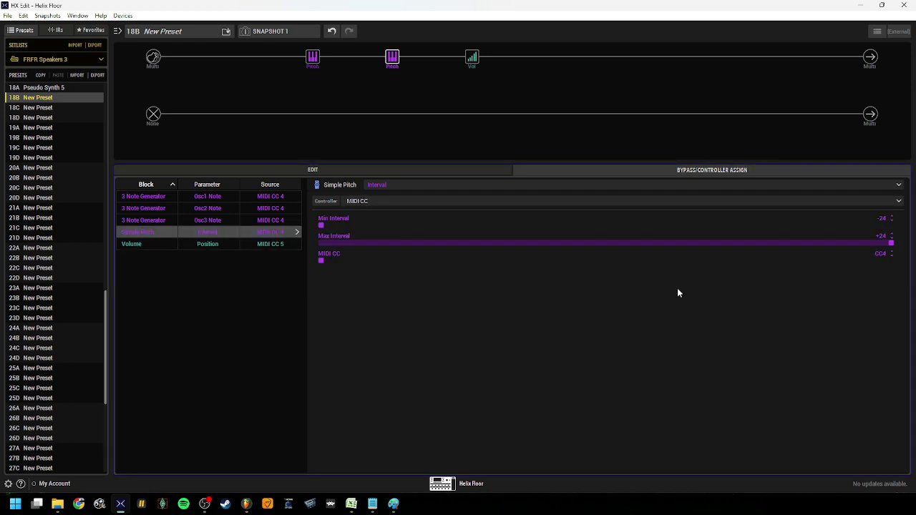
{"action": "left_click", "coordinate": [892, 252]}
{"action": "left_click", "coordinate": [892, 252]}
- Back in FL Studio, set the third MIDI Out knob's controller number to CC 6 and accept the settings
{"action": "key", "text": "super+Down"}
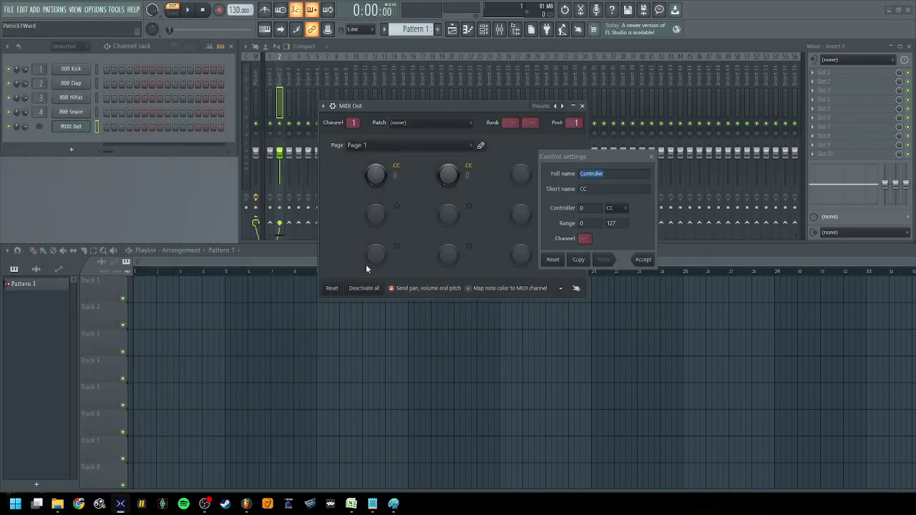
{"action": "left_click", "coordinate": [573, 207]}
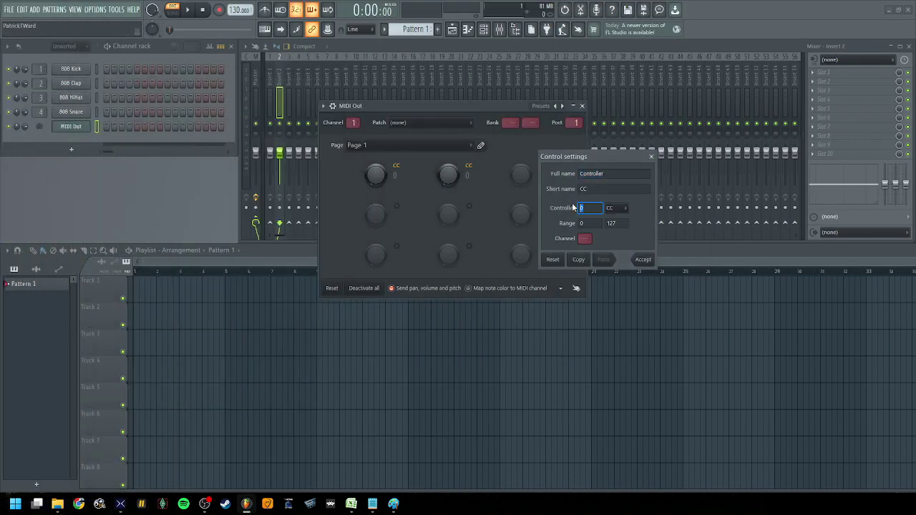
{"action": "left_click", "coordinate": [640, 260]}
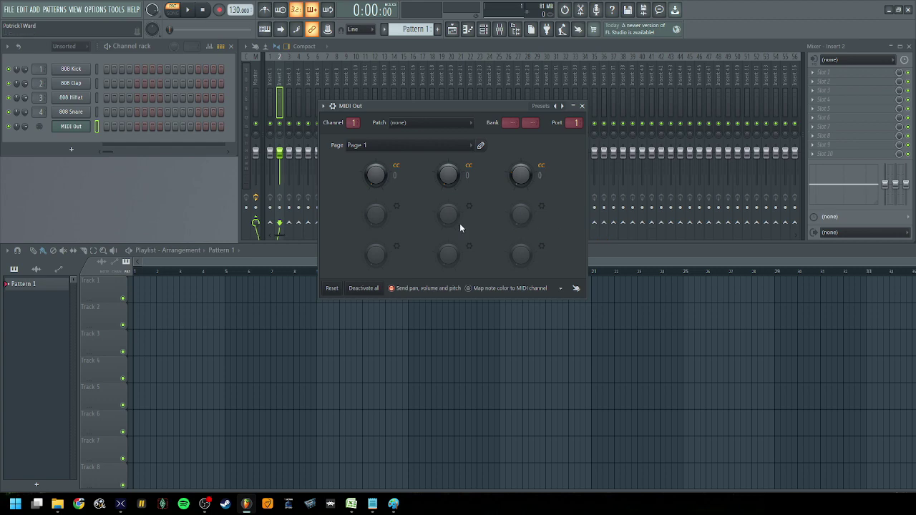
- Switch to HX Edit and show the Simple Pitch block's parameters to check how Interval responds
{"action": "key", "text": "alt+Tab"}
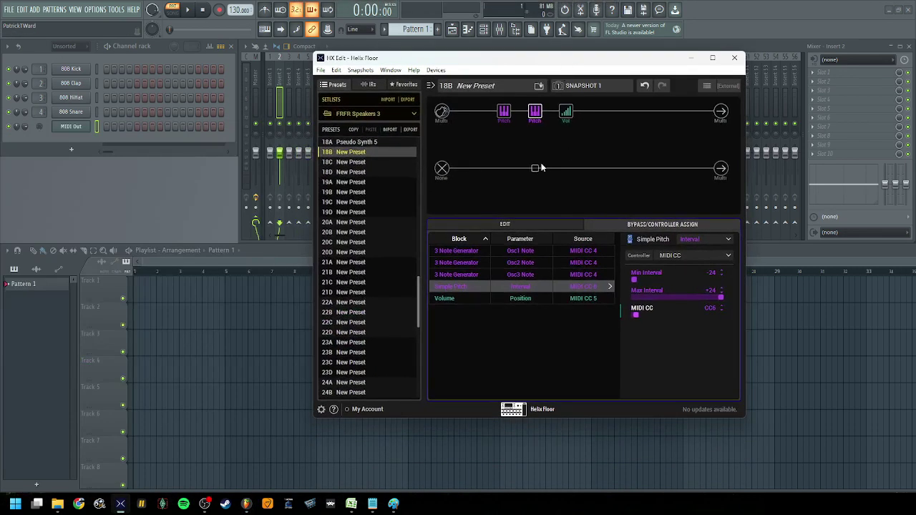
{"action": "left_click", "coordinate": [518, 226]}
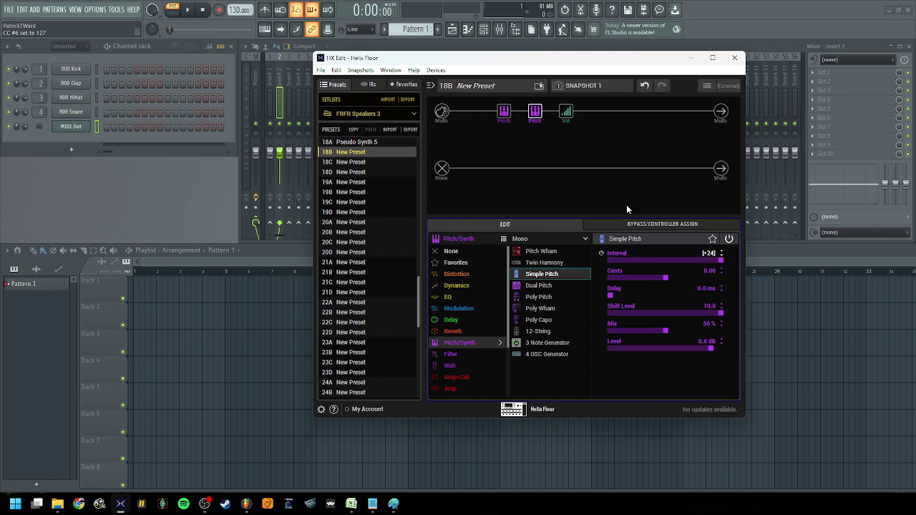
{"action": "double_click", "coordinate": [418, 58]}
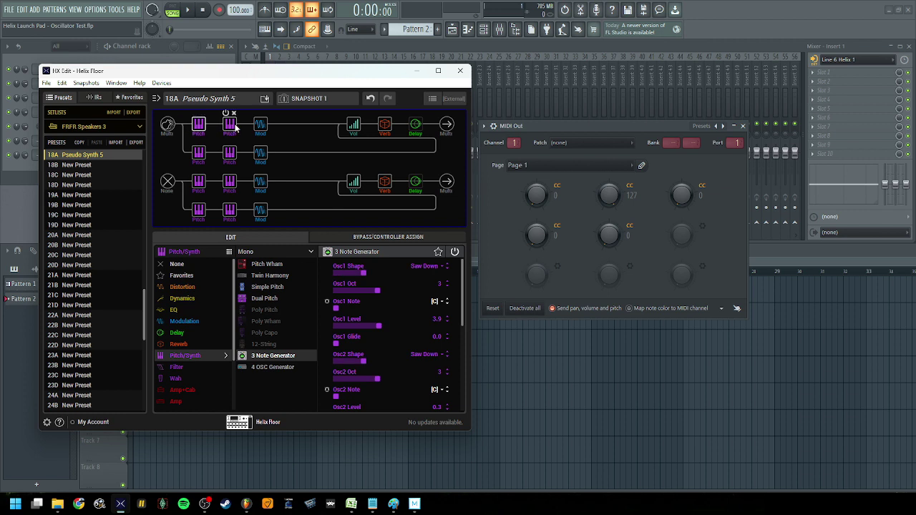
- Examine the second Pitch block and the Volume block on the upper path of the Pseudo Synth 5 preset
{"action": "left_click", "coordinate": [232, 127]}
{"action": "left_click", "coordinate": [353, 127]}
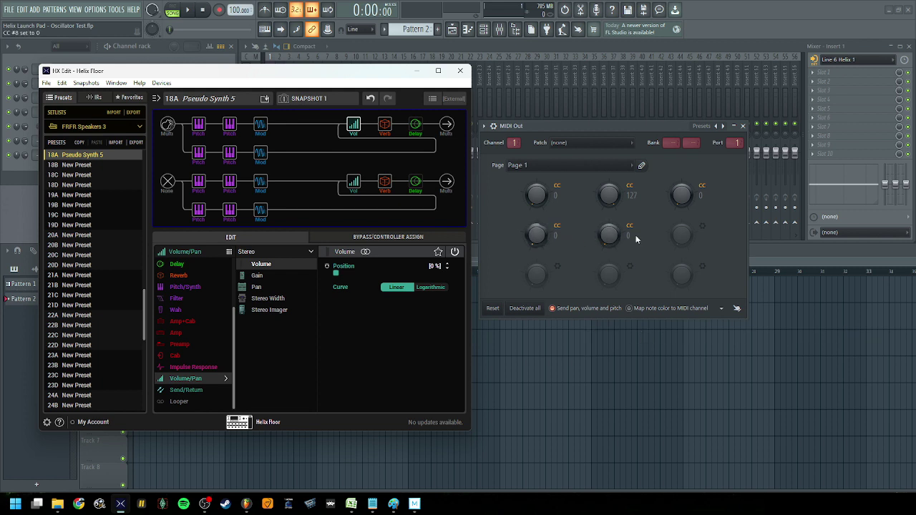
{"action": "left_click", "coordinate": [766, 247]}
{"action": "left_click", "coordinate": [188, 10]}
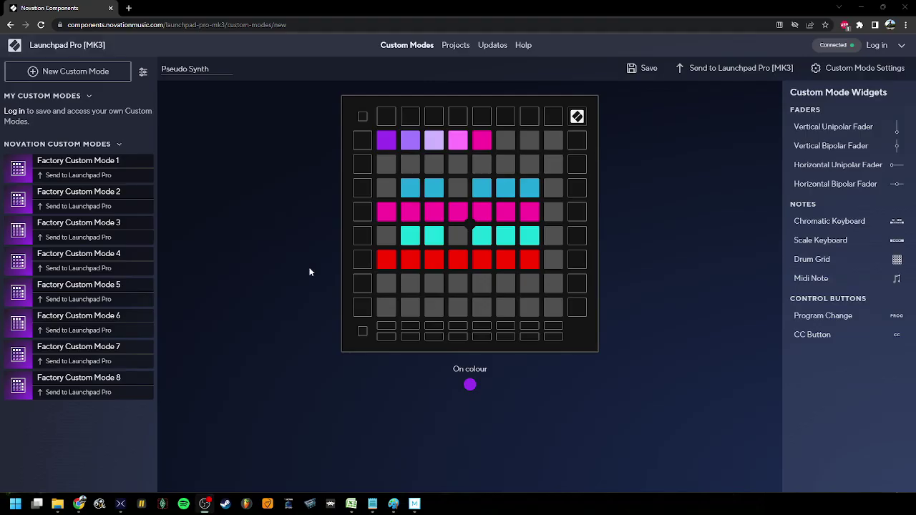
- In Novation Components, inspect the first red pad's Control Change settings and the MIDI channel of each Pseudo Synth pad group
{"action": "left_click", "coordinate": [388, 264]}
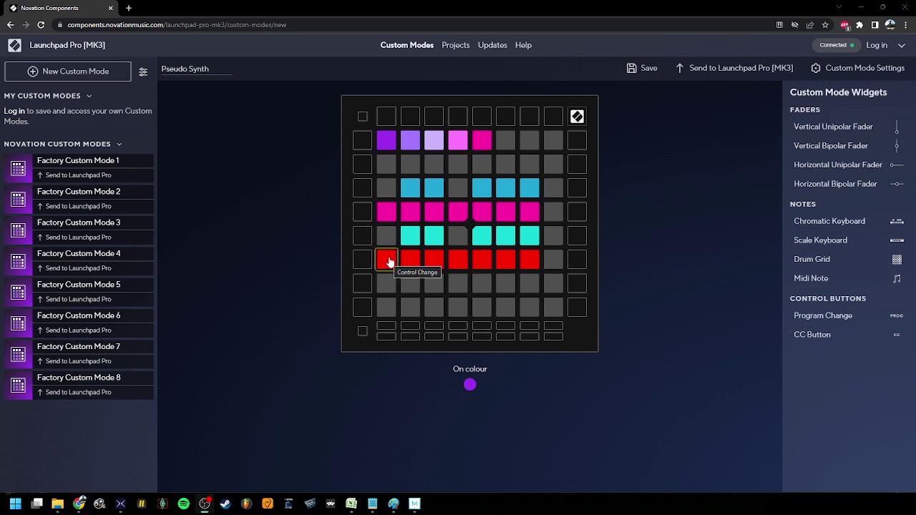
{"action": "left_click", "coordinate": [387, 261]}
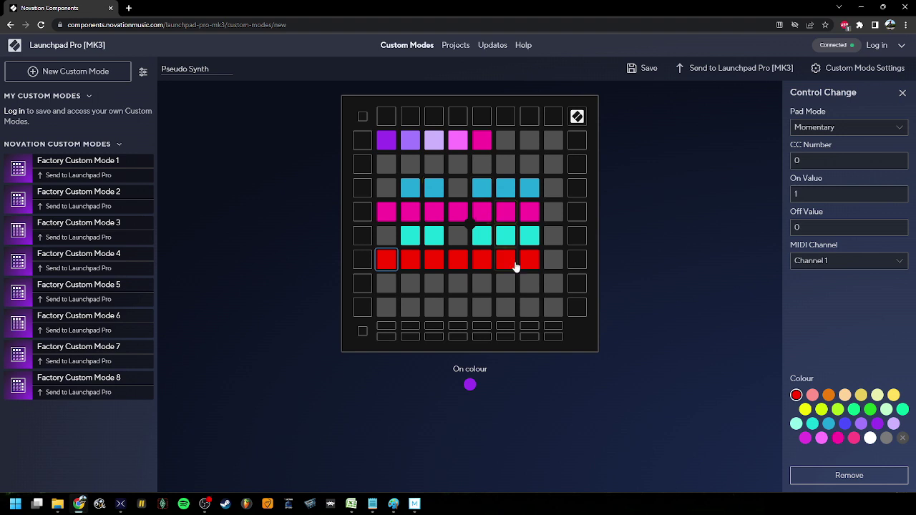
{"action": "left_click_drag", "start_coordinate": [552, 275], "coordinate": [379, 238]}
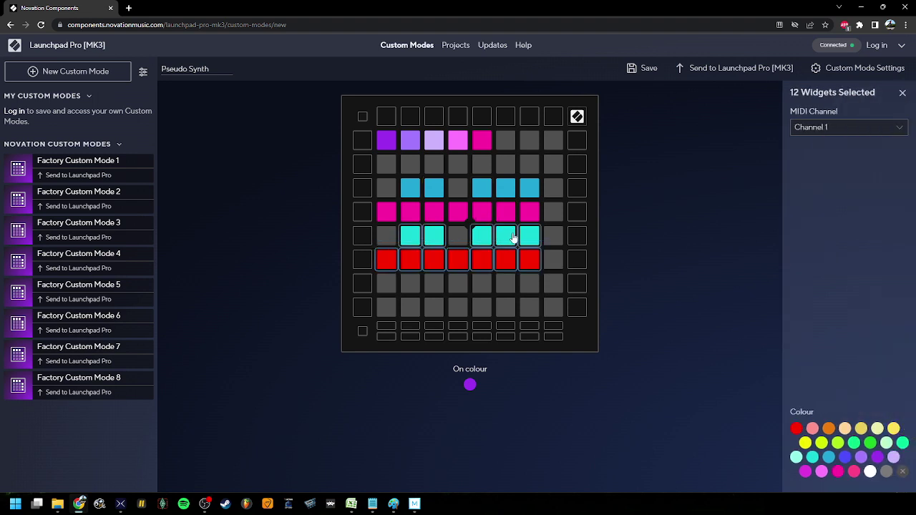
{"action": "left_click_drag", "start_coordinate": [556, 210], "coordinate": [380, 194]}
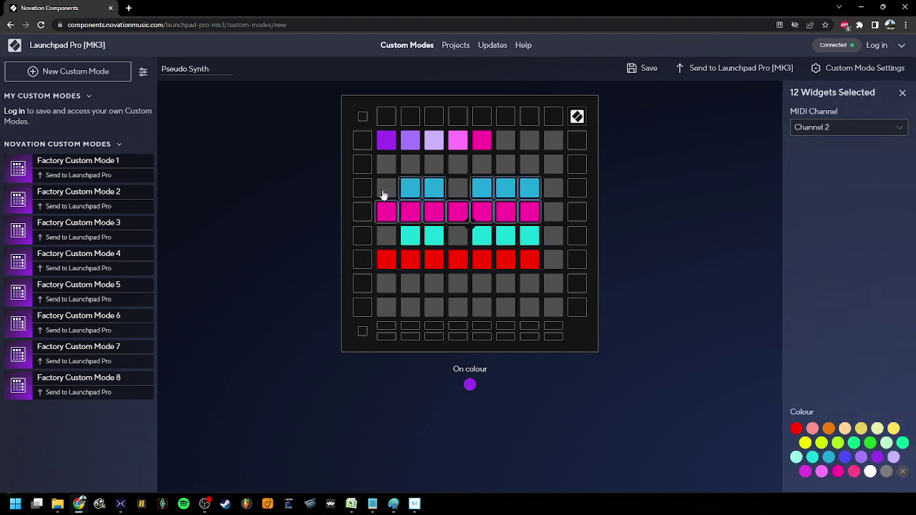
{"action": "left_click_drag", "start_coordinate": [509, 153], "coordinate": [382, 144]}
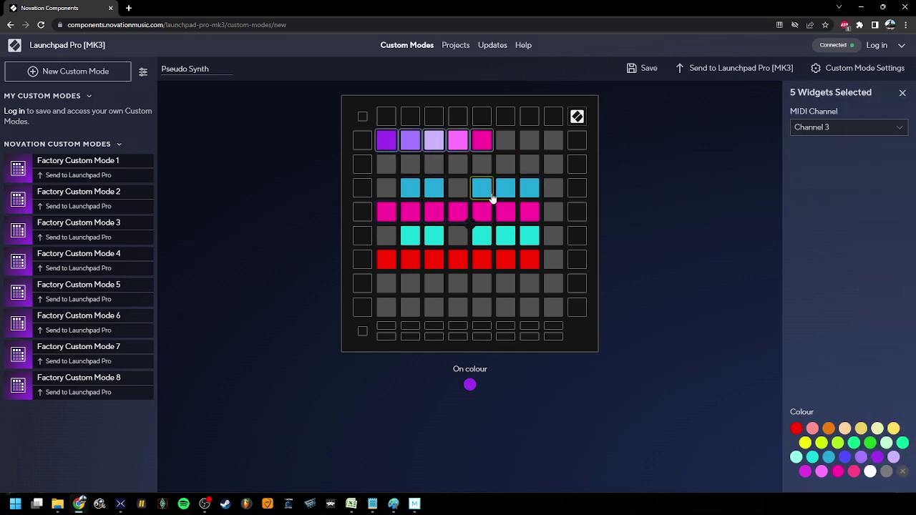